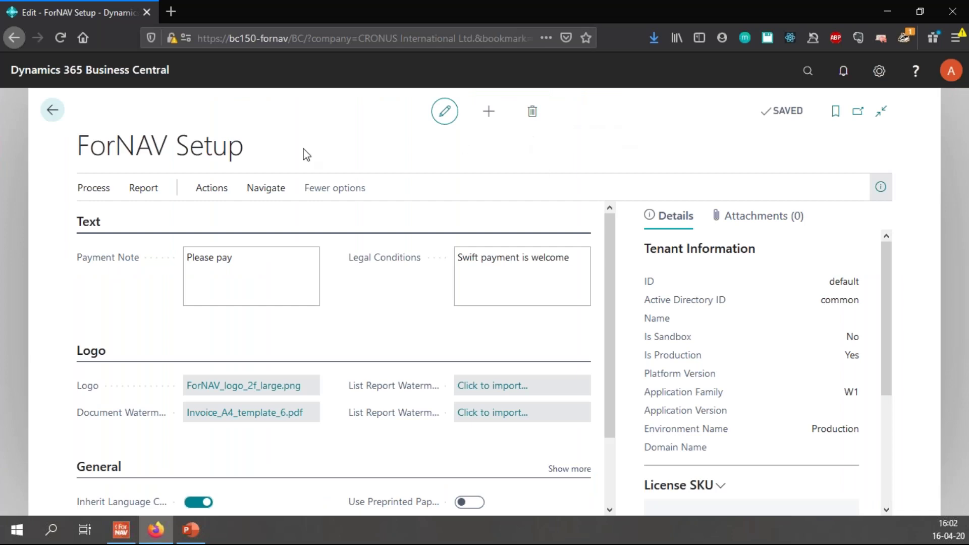
Step: Launch Design Sales Template from Actions > Template and open the layout file in ForNAV Report Designer
left_click(213, 189)
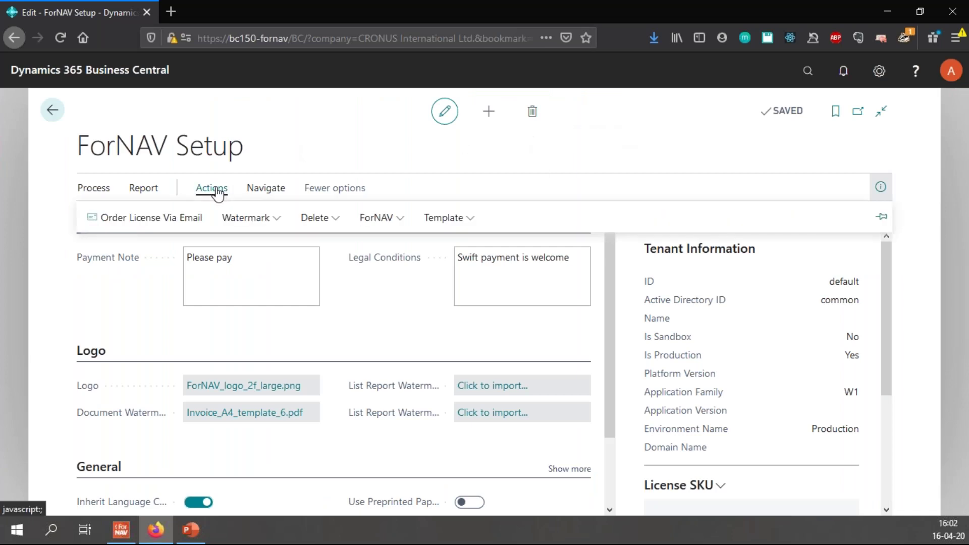
left_click(462, 225)
left_click(489, 301)
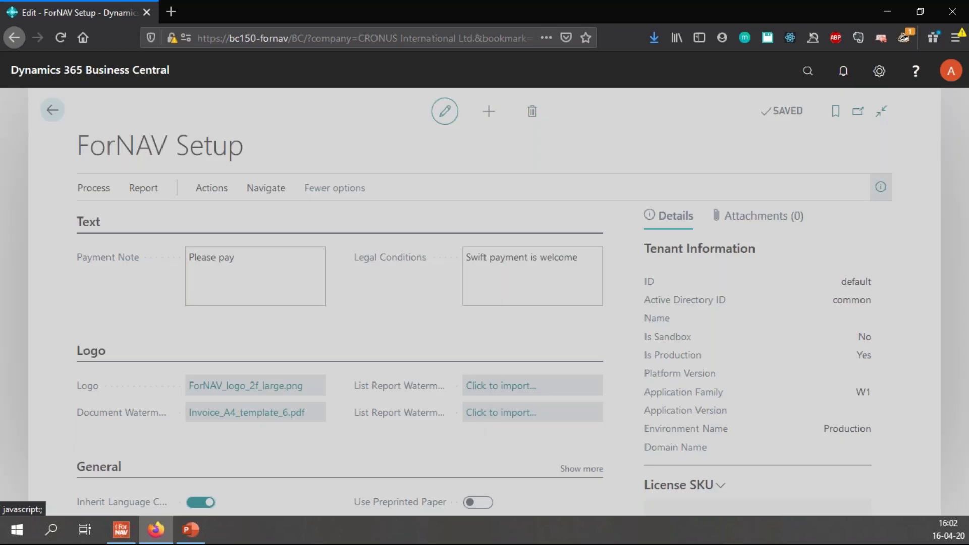
left_click(477, 208)
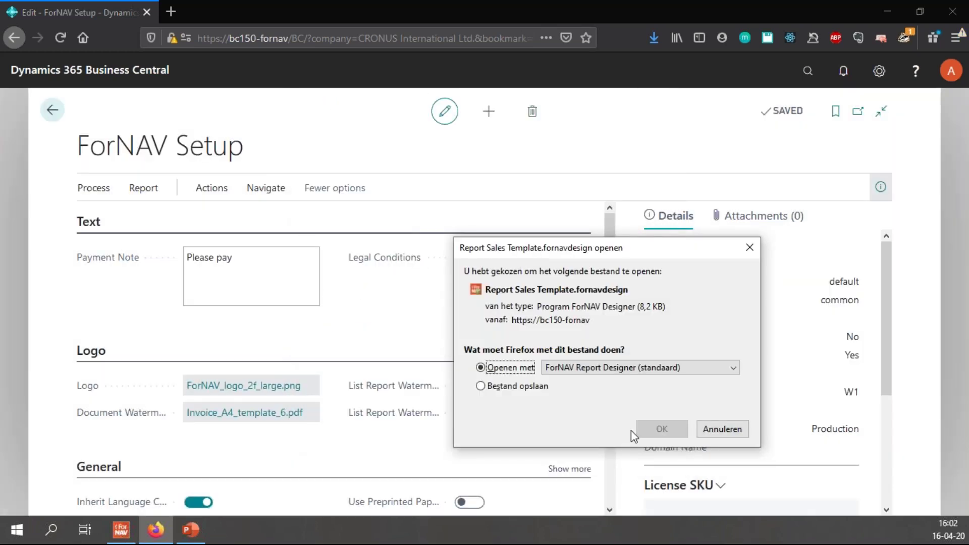
left_click(671, 431)
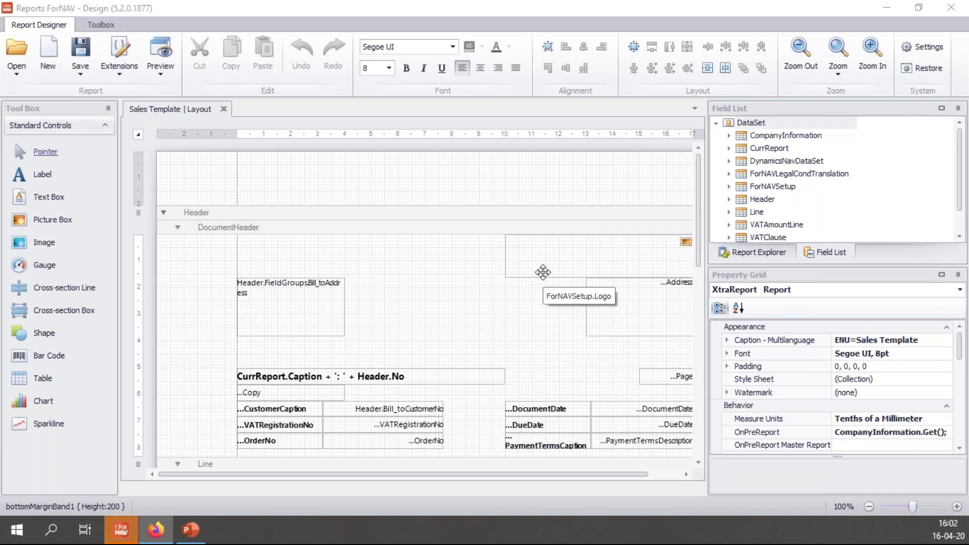
Step: Scroll down through the Sales Template header and line bands to review the layout
scroll(542, 272, "down", 1)
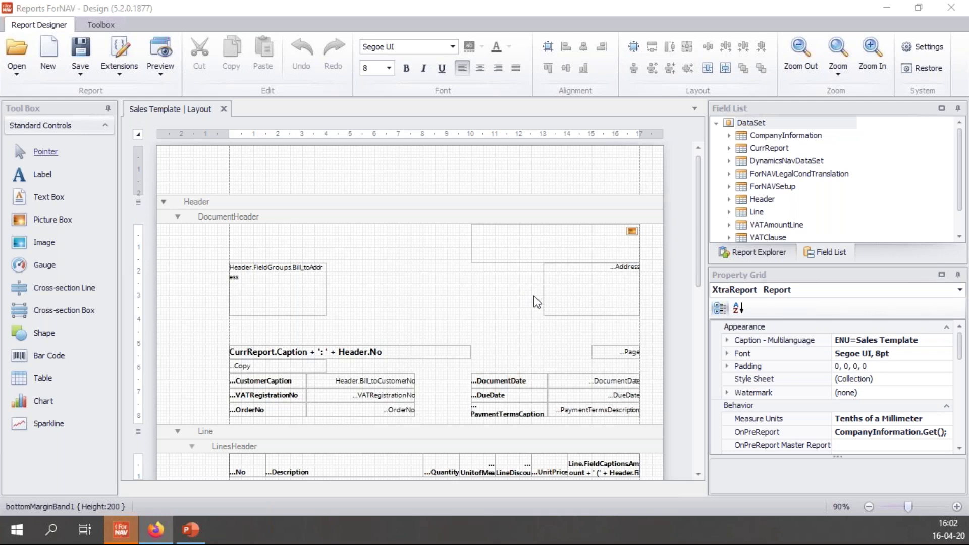
scroll(536, 296, "down", 3)
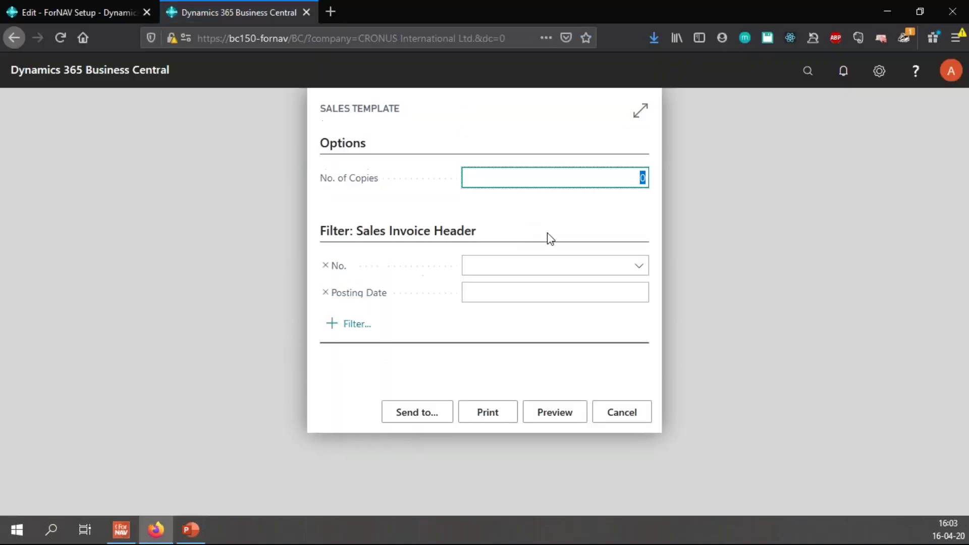
Step: Preview the Sales Template report filtered to invoice 103023
left_click(638, 266)
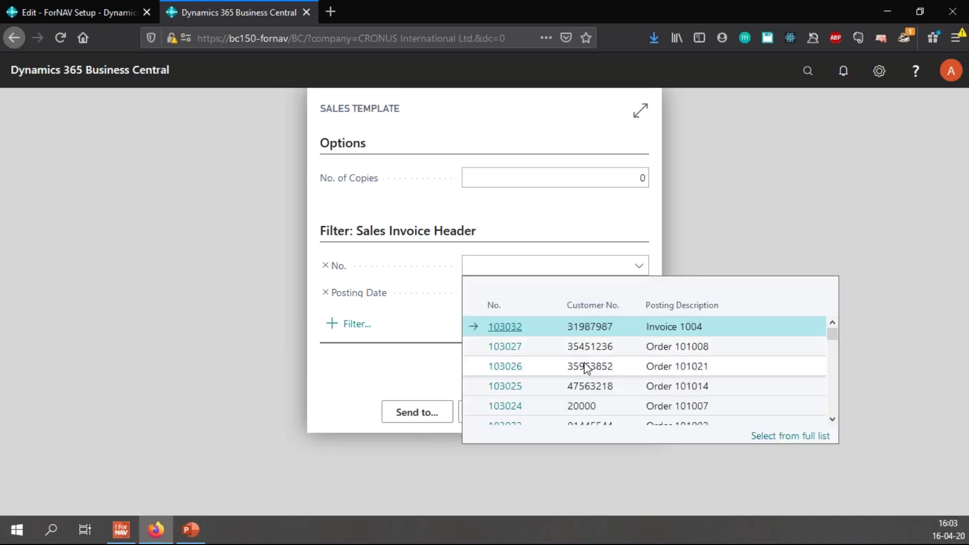
scroll(585, 362, "down", 3)
scroll(586, 362, "up", 3)
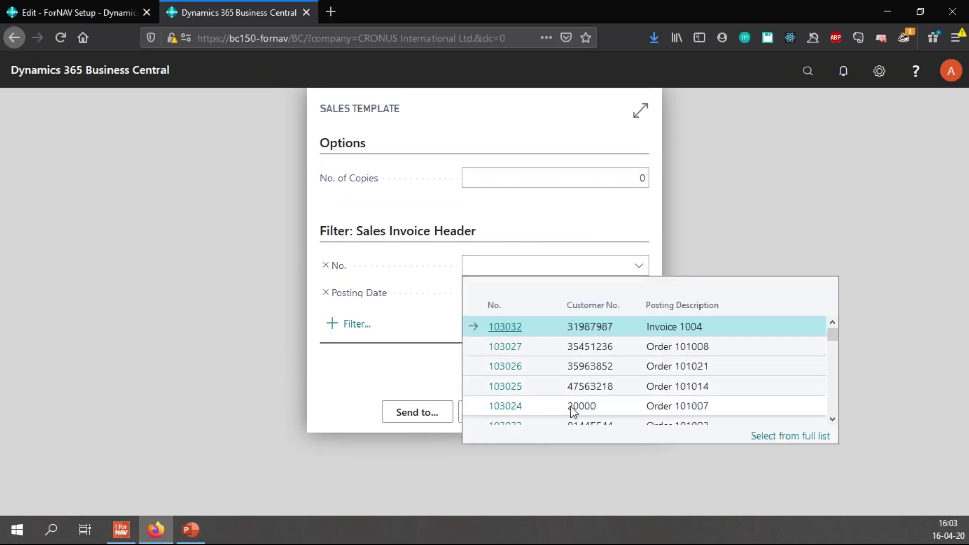
left_click(578, 426)
left_click(555, 411)
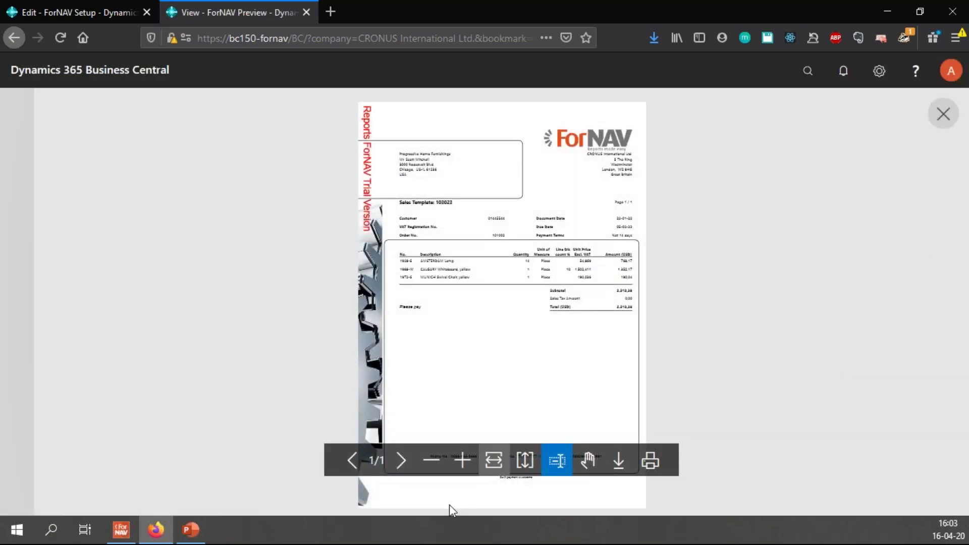
Step: Zoom into the invoice preview, then close it to return to ForNAV Setup
left_click(461, 460)
scroll(499, 374, "up", 3)
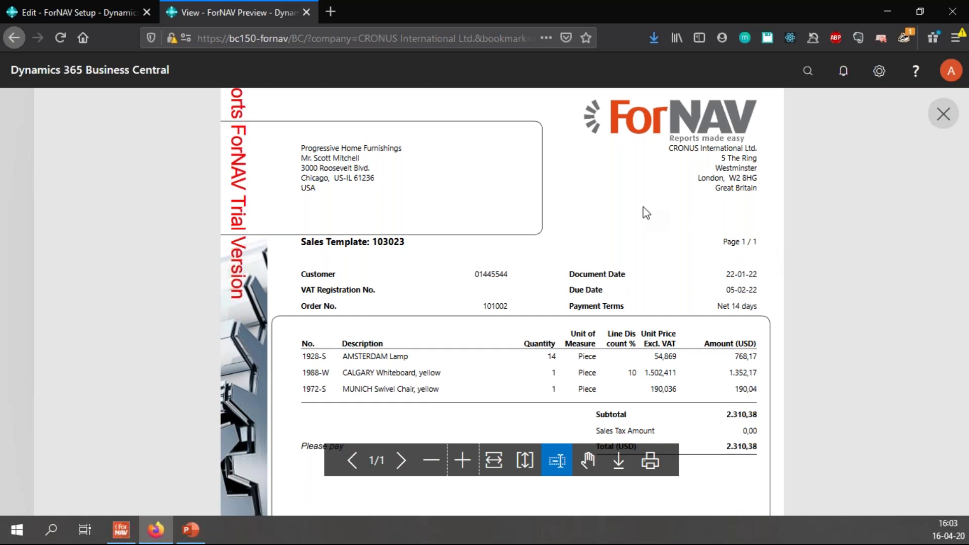
key("ctrl+w")
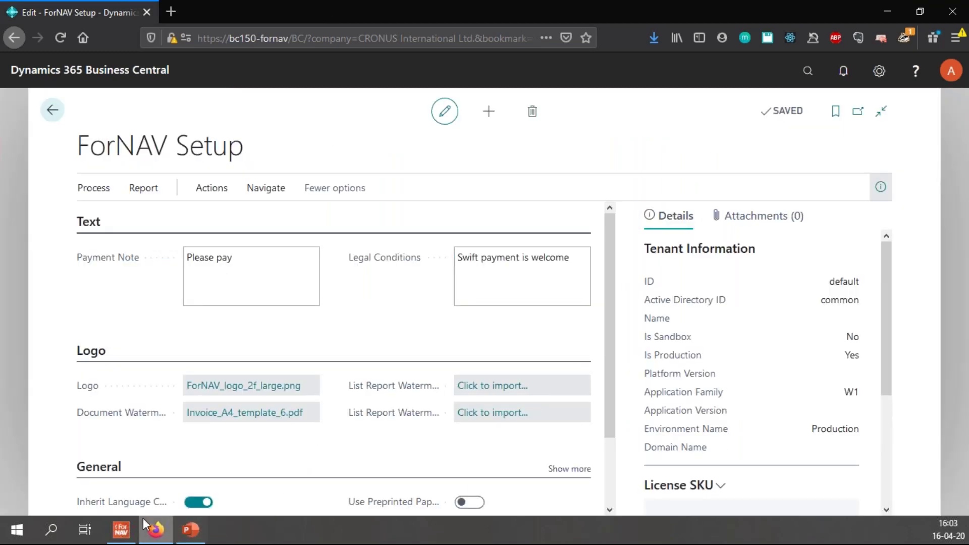
Step: Back in the designer, expand CurrReport in the Field List and select CompanyName
left_click(121, 529)
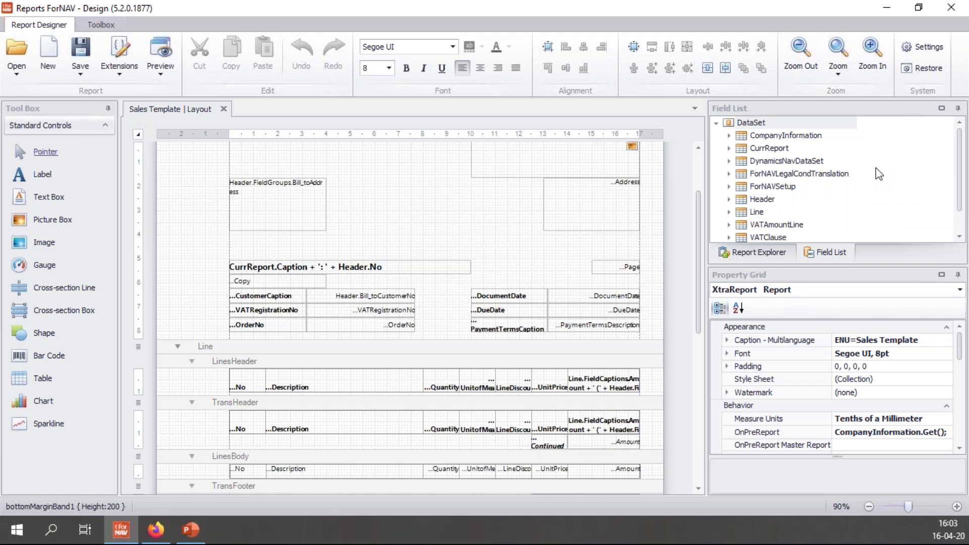
left_click(729, 148)
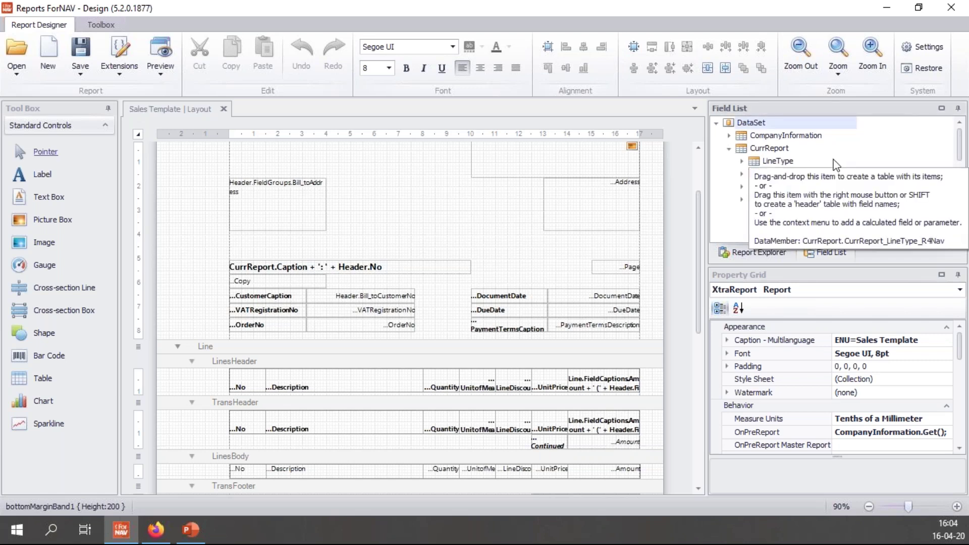
scroll(842, 176, "down", 1)
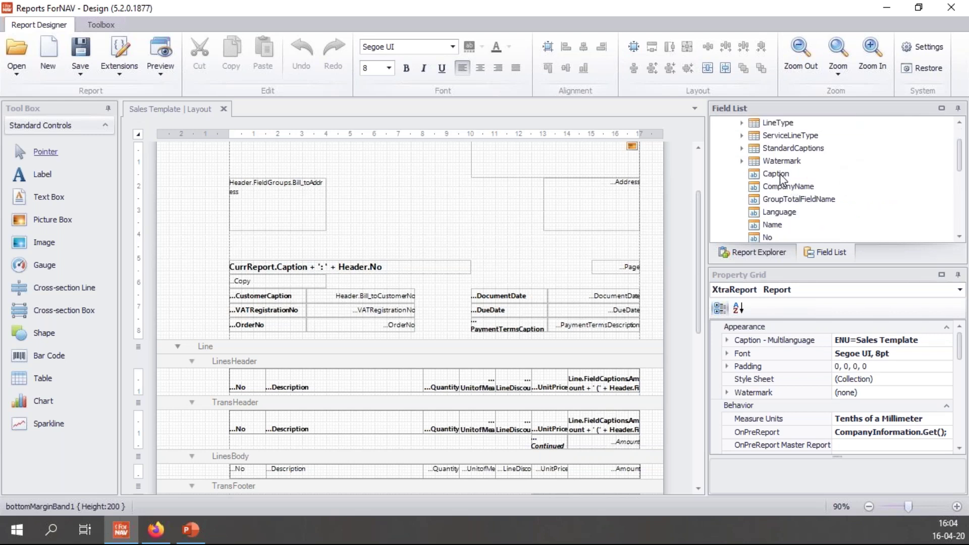
left_click(810, 189)
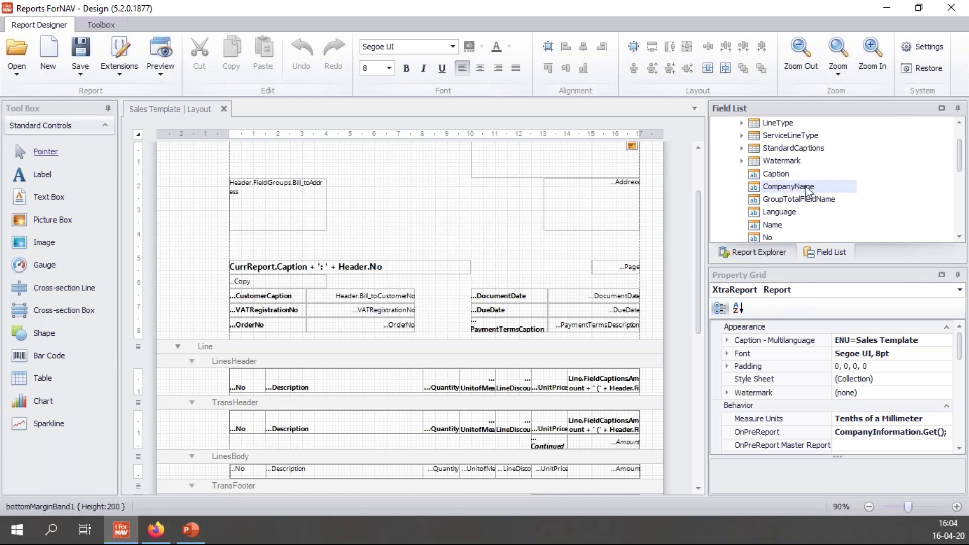
Step: Place CompanyName and PageNo text boxes in the DocumentHeader beside the bill-to address
left_click_drag(807, 190, 475, 186)
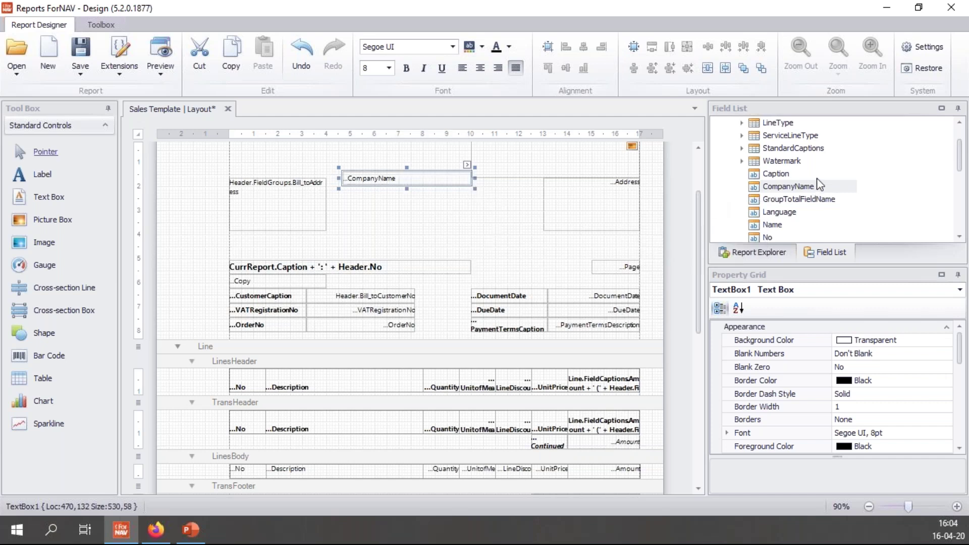
left_click(812, 224)
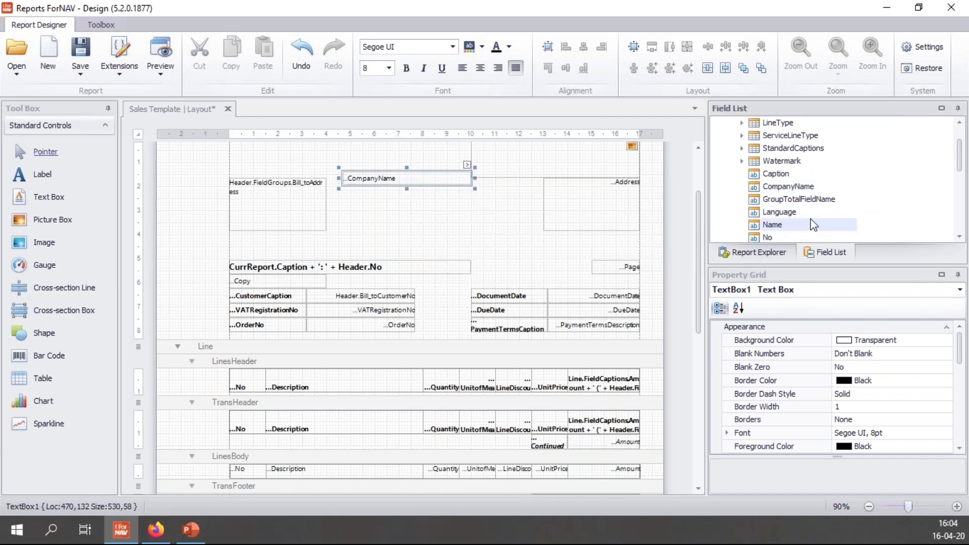
scroll(811, 222, "down", 2)
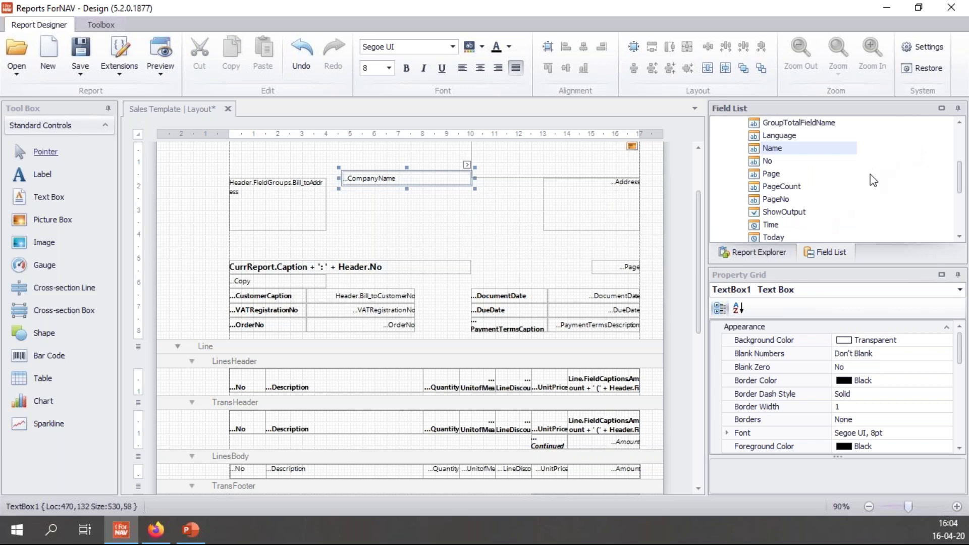
left_click(783, 175)
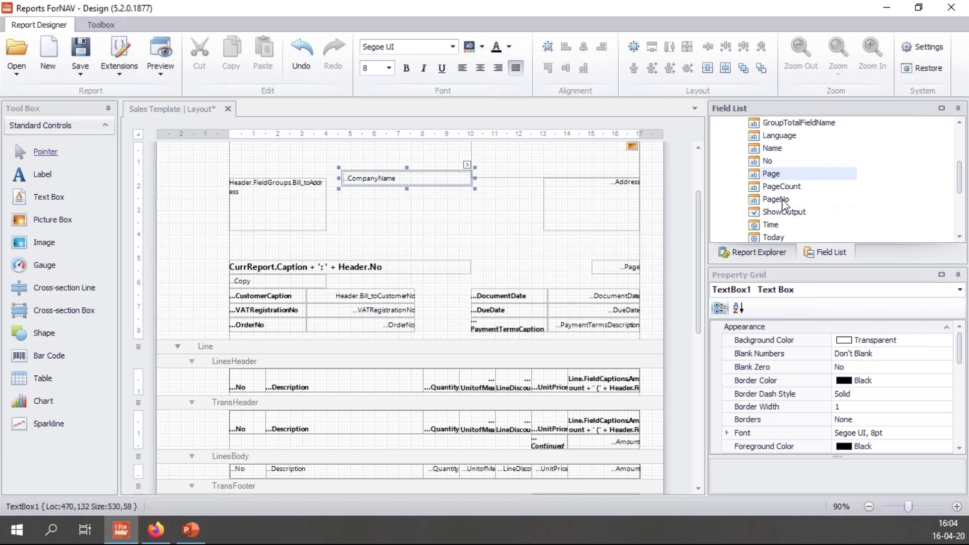
left_click_drag(783, 200, 474, 192)
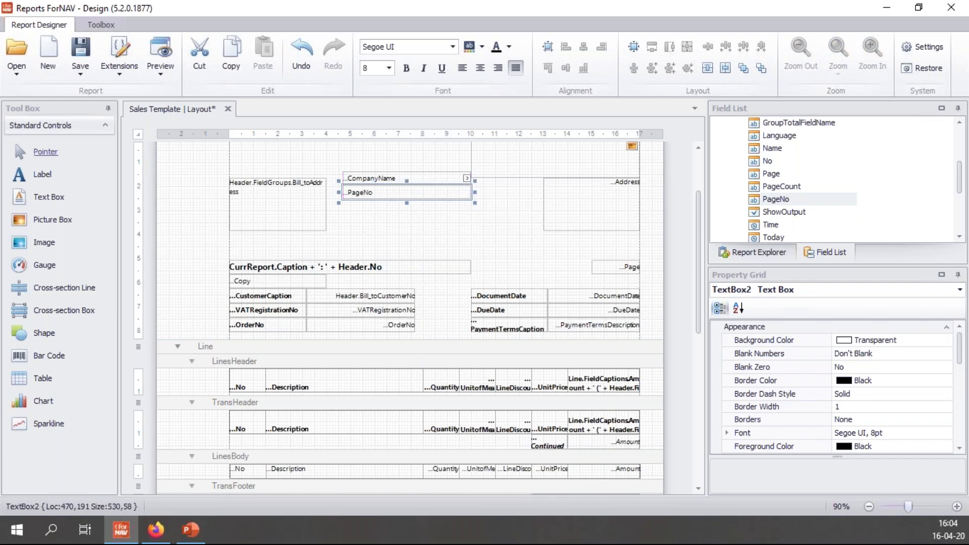
left_click(467, 178)
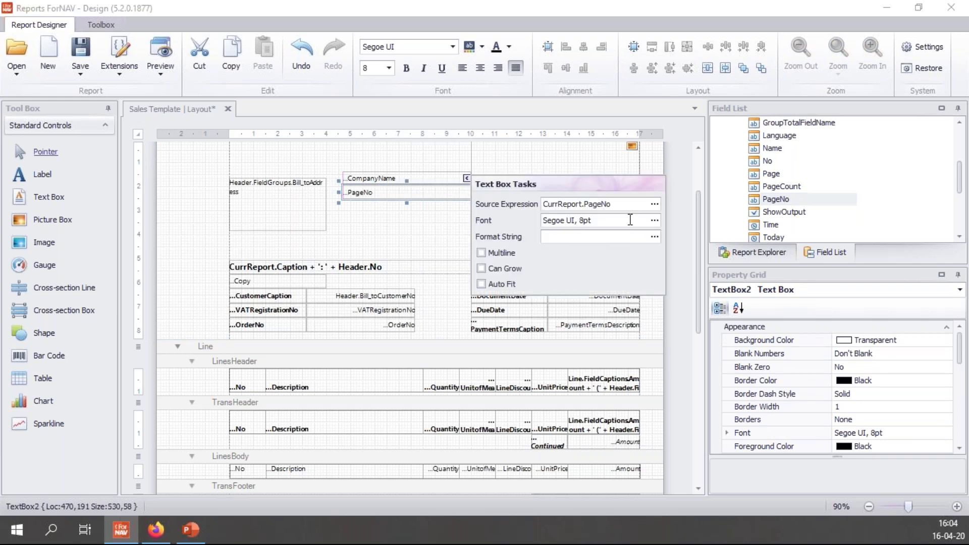
Step: Append + ' - ' + CurrReport.PageCount to the PageNo box's source expression
left_click(654, 206)
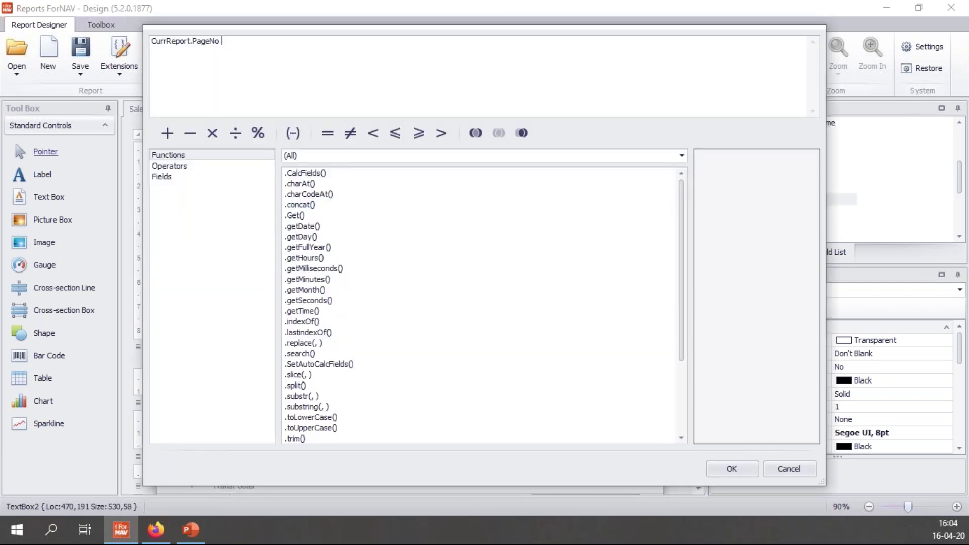
type("+ ' - ' +")
left_click(153, 178)
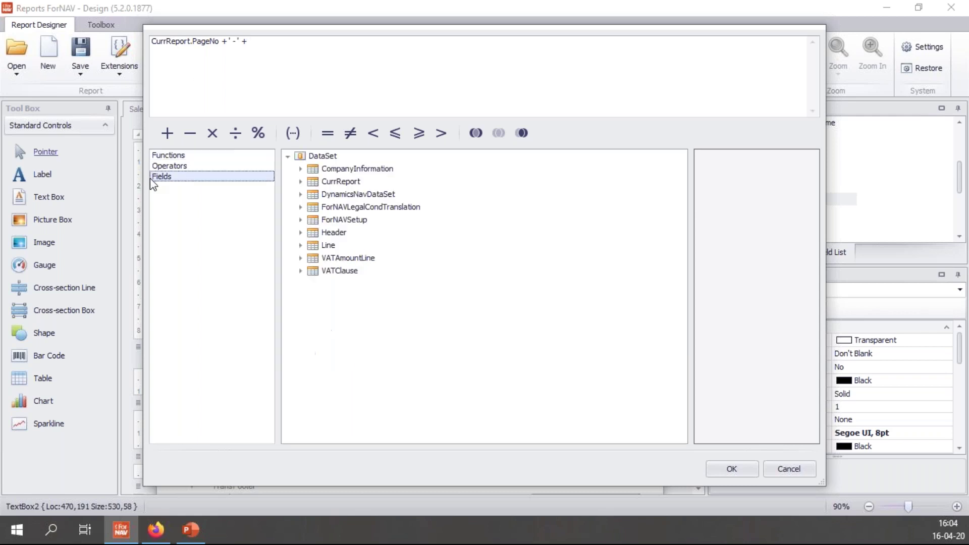
left_click(300, 182)
left_click(364, 337)
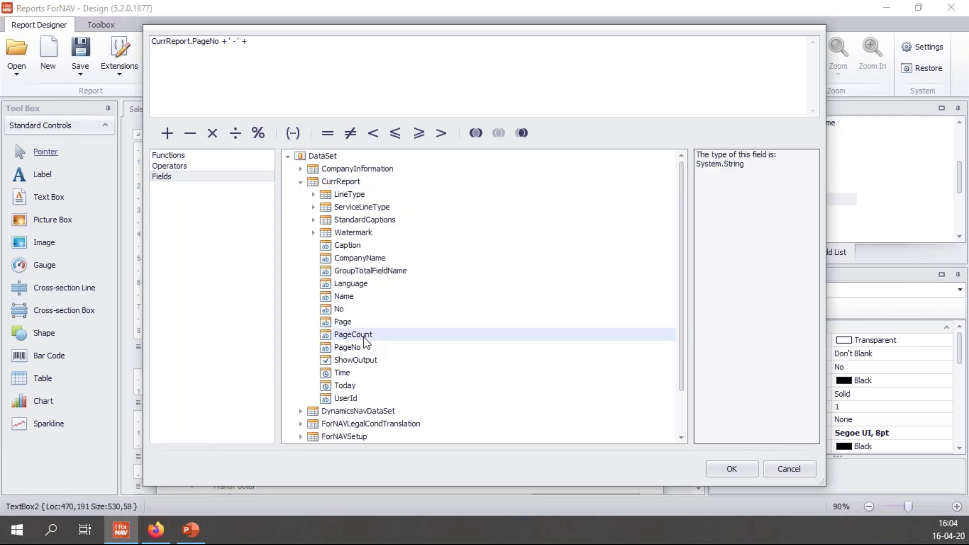
double_click(363, 337)
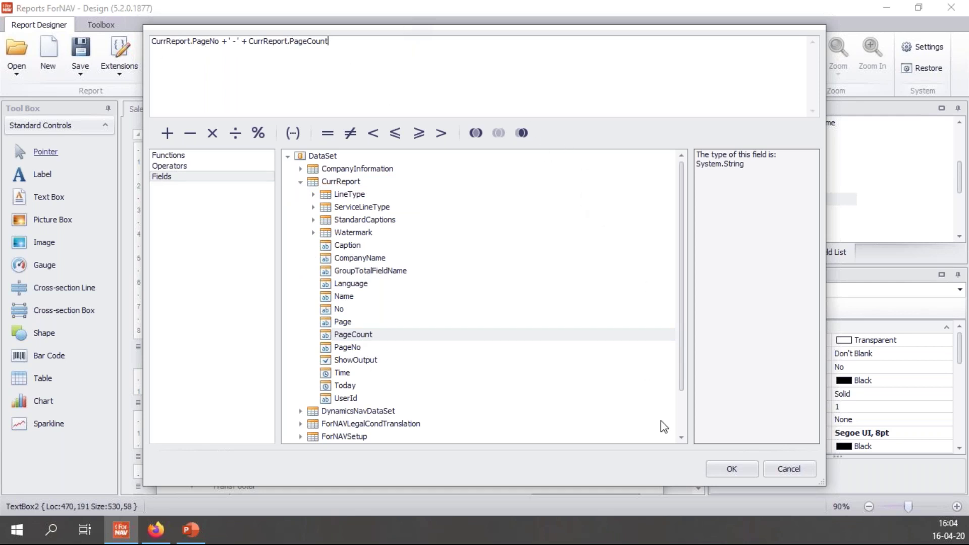
left_click(731, 468)
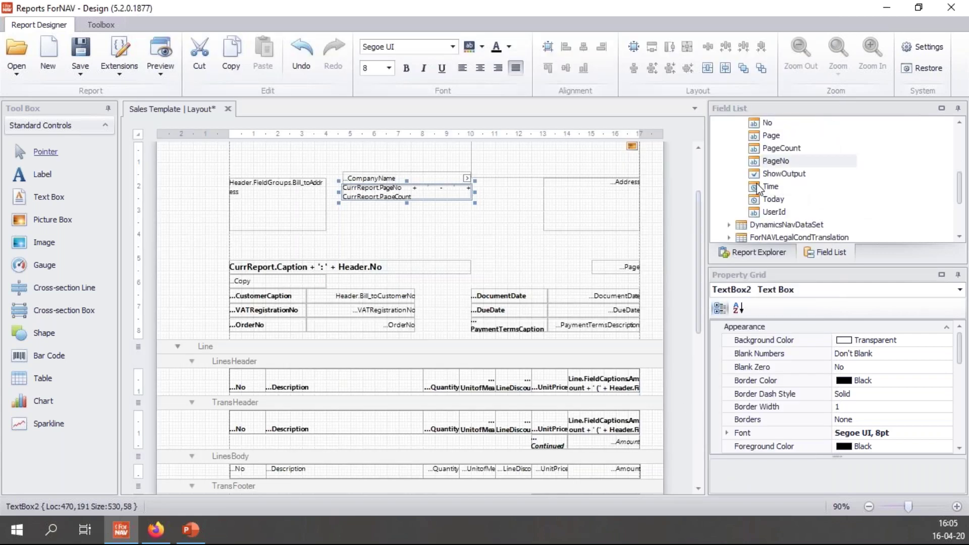
Step: Stack Time, Today and UserId text boxes below the page-number box in the header
left_click_drag(770, 186, 374, 208)
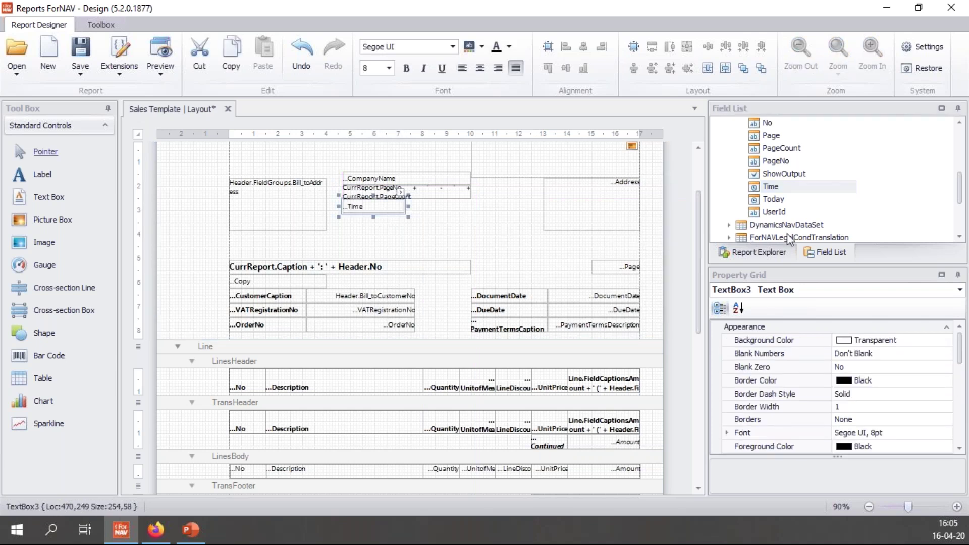
left_click_drag(785, 205, 372, 221)
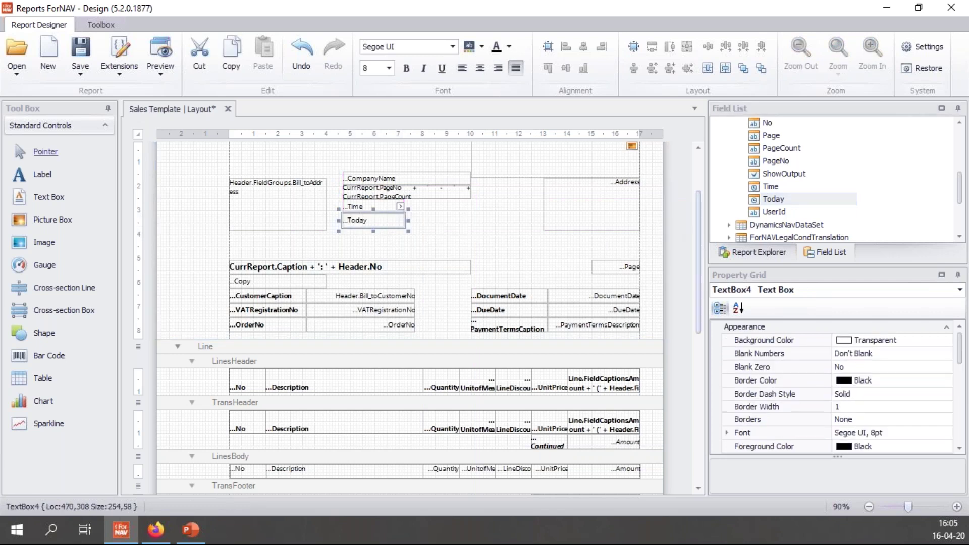
left_click_drag(783, 214, 372, 236)
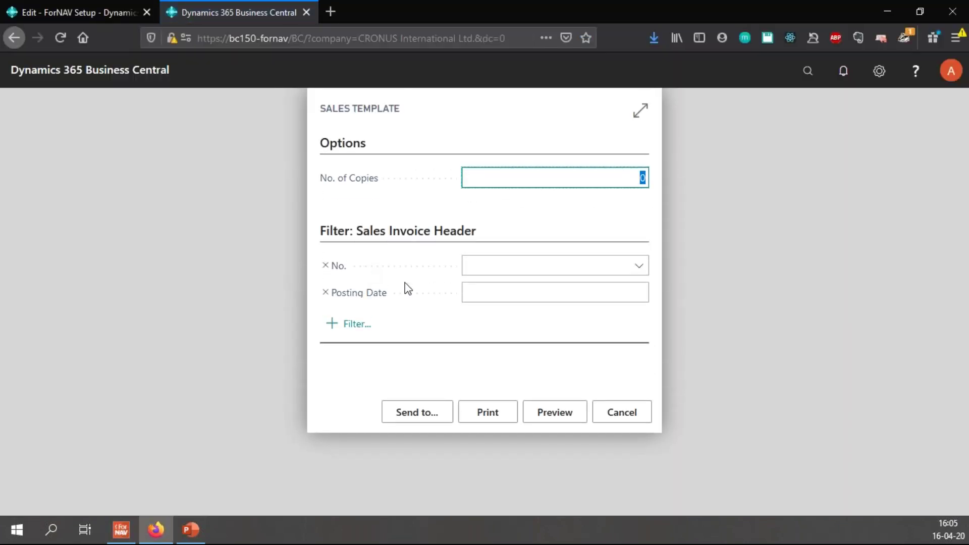
Step: Preview the Sales Template report again for invoice 103023
left_click(635, 268)
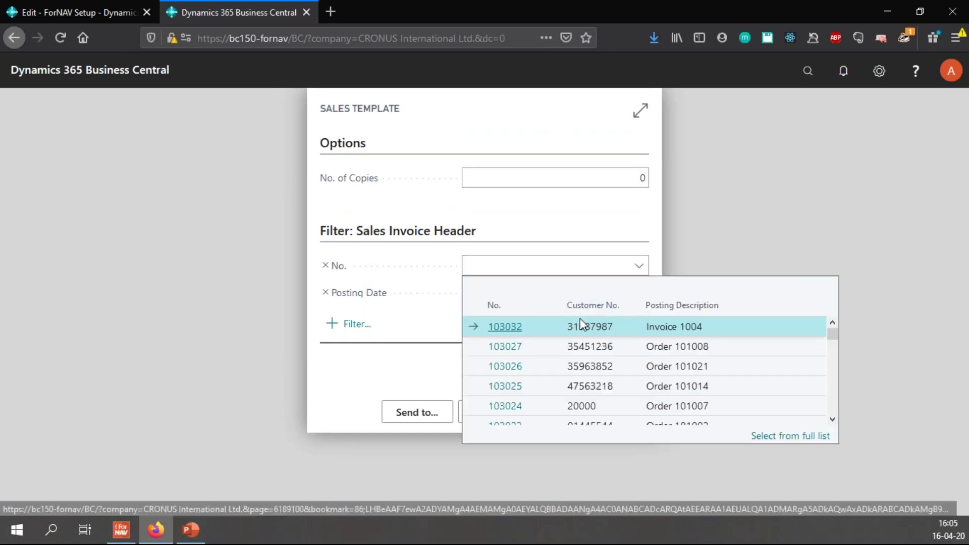
left_click(555, 411)
left_click(565, 416)
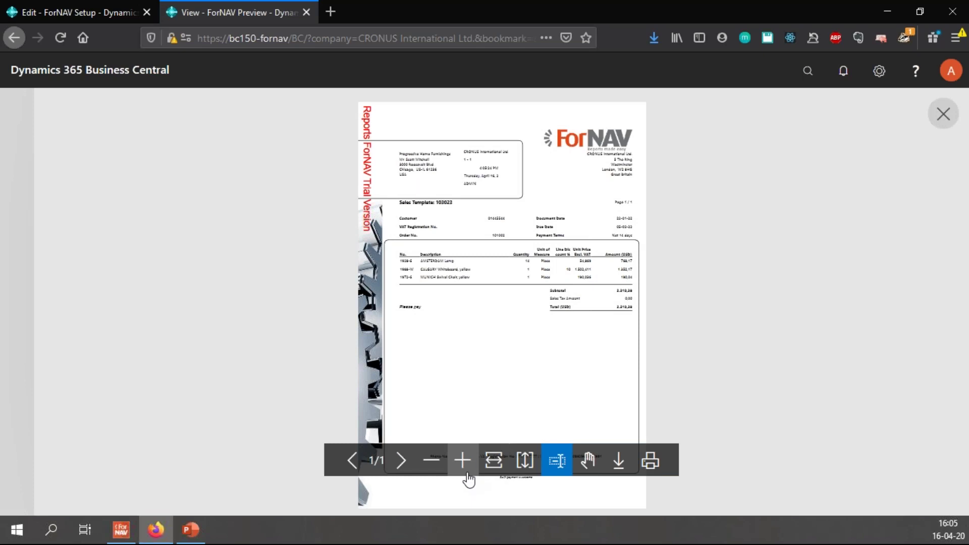
Step: Zoom in to check the header's company name, page 1 - 1, time, date and user, then close
left_click(462, 472)
scroll(570, 324, "up", 3)
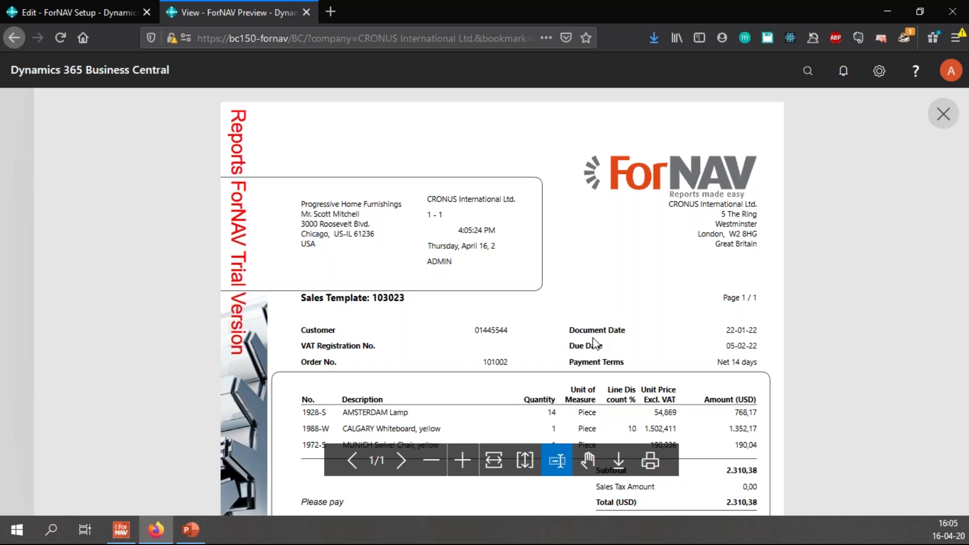
key("ctrl+w")
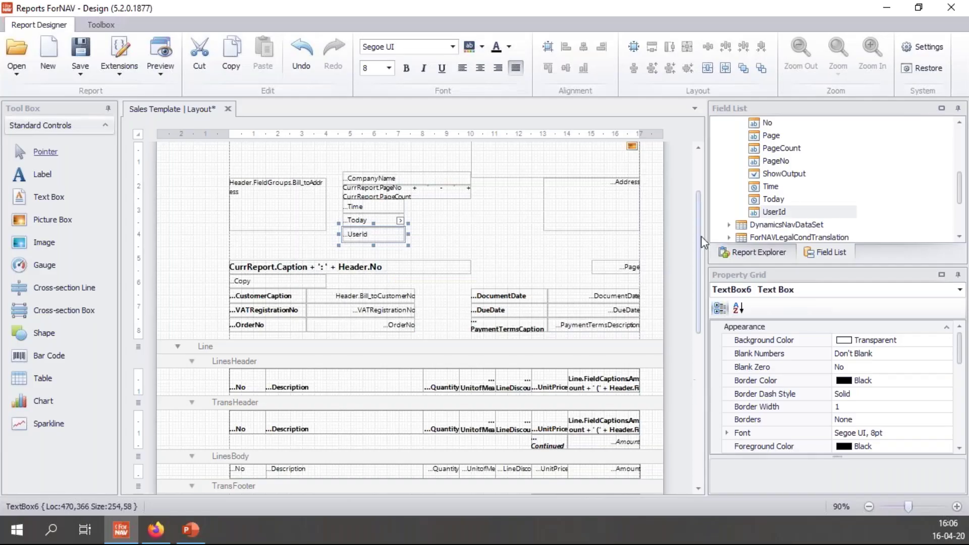
Step: Deselect the UserId box and scroll through the header, line and footer sections
left_click(524, 235)
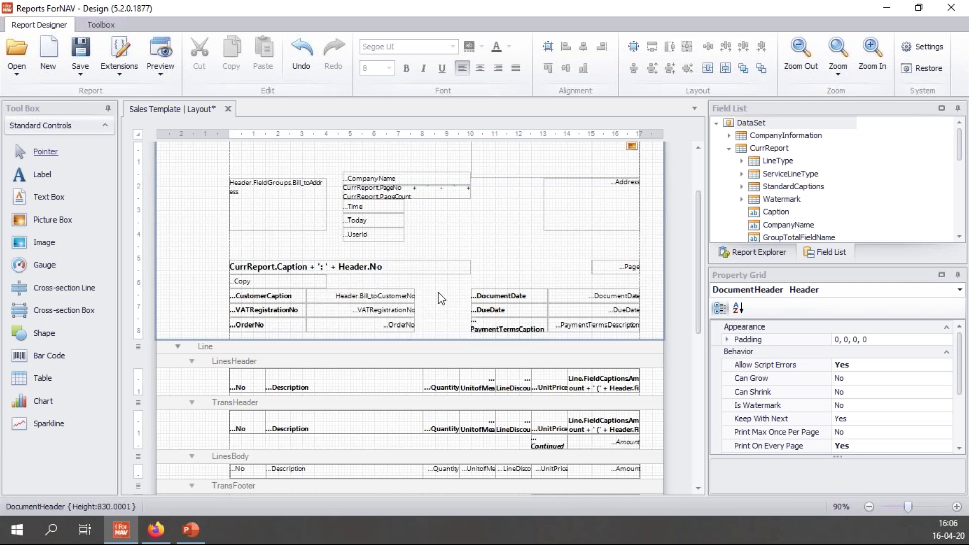
scroll(440, 297, "down", 3)
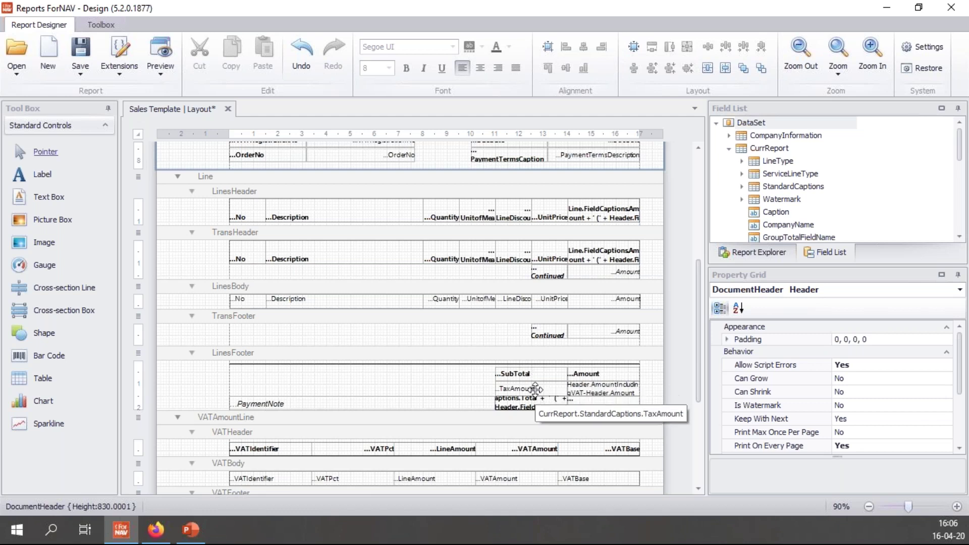
scroll(454, 364, "up", 5)
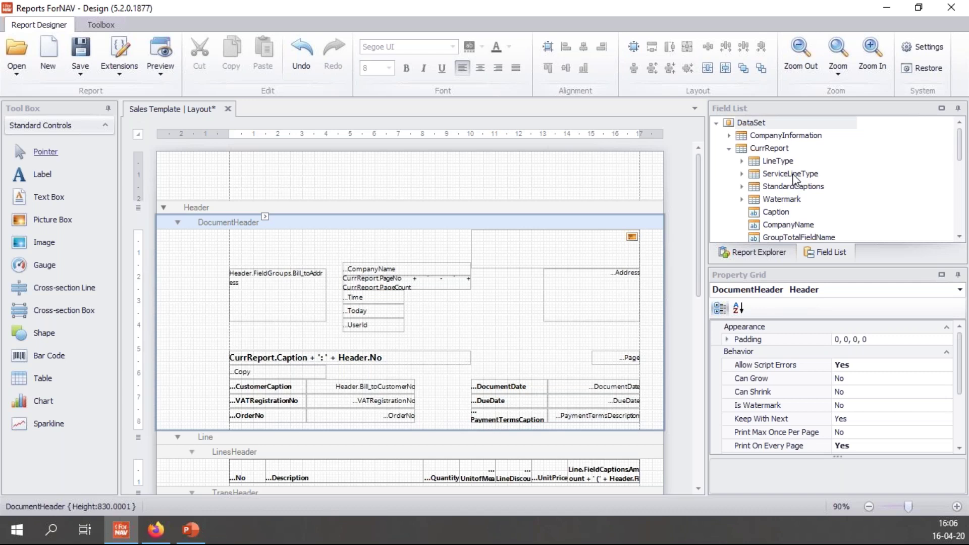
Step: Expand StandardCaptions, try the Page caption on the header, undo it, and select the page-number box
left_click(794, 190)
left_click(742, 187)
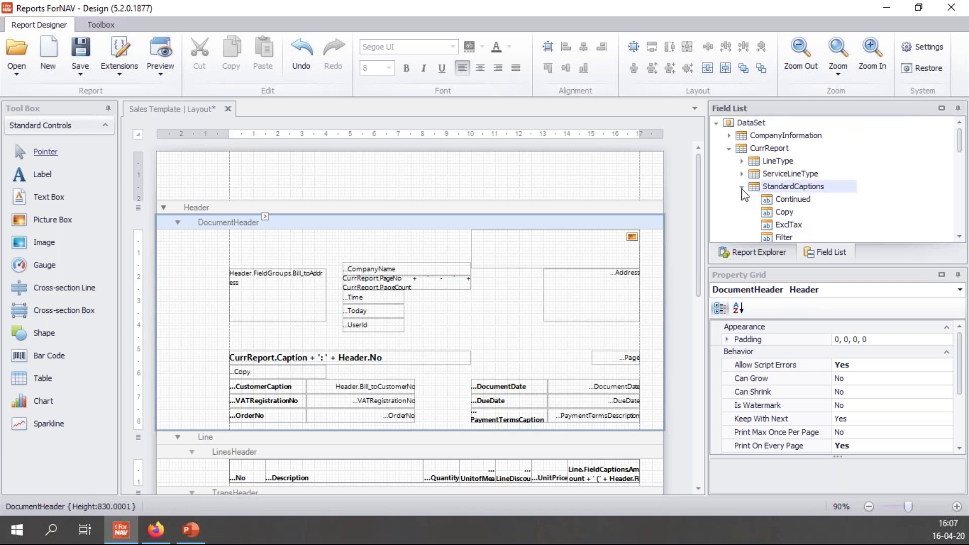
scroll(849, 187, "down", 2)
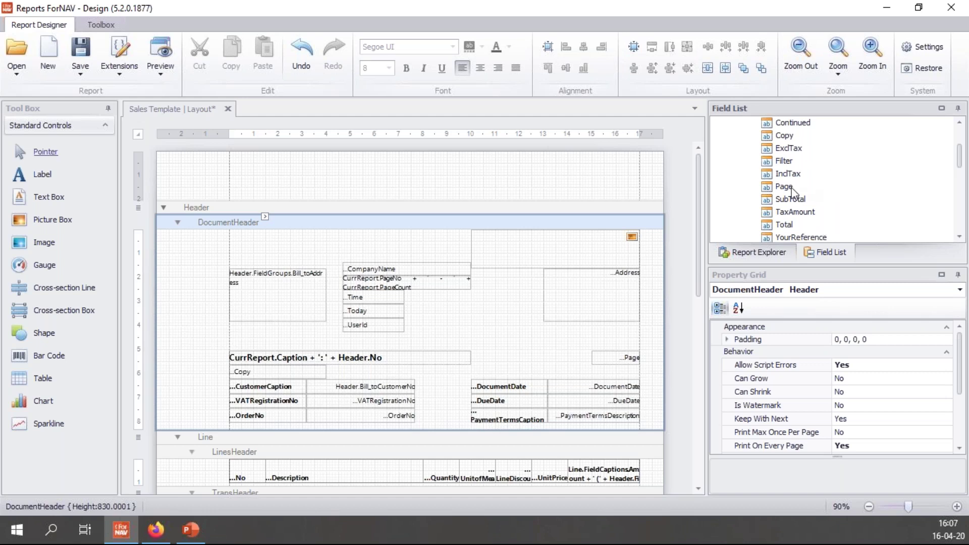
left_click_drag(795, 189, 366, 231)
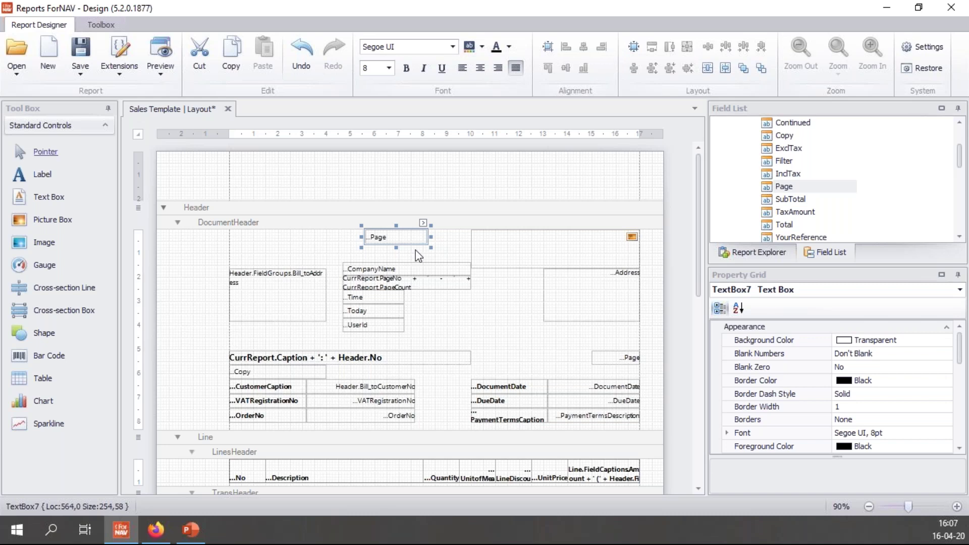
key("ctrl+z")
key("ctrl+z")
key("ctrl+z")
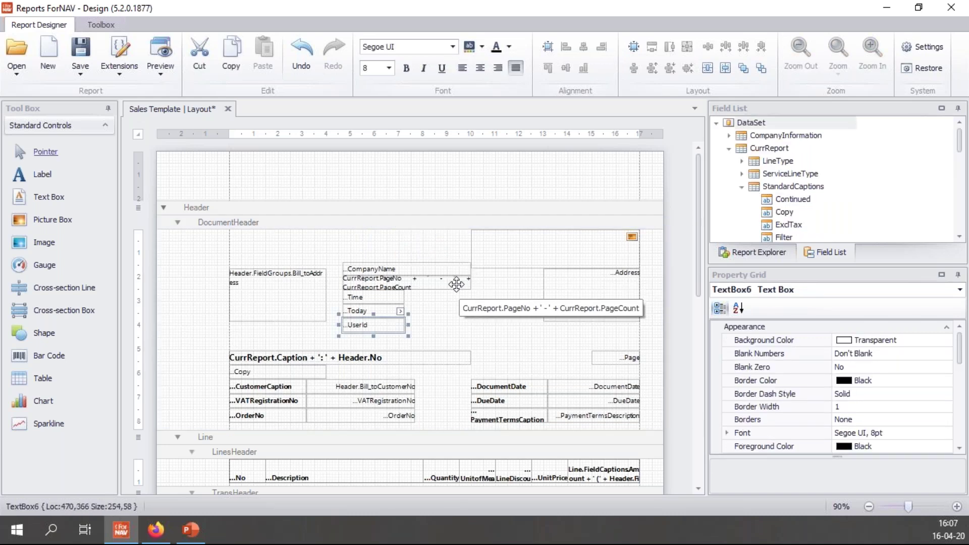
left_click_drag(462, 269, 466, 274)
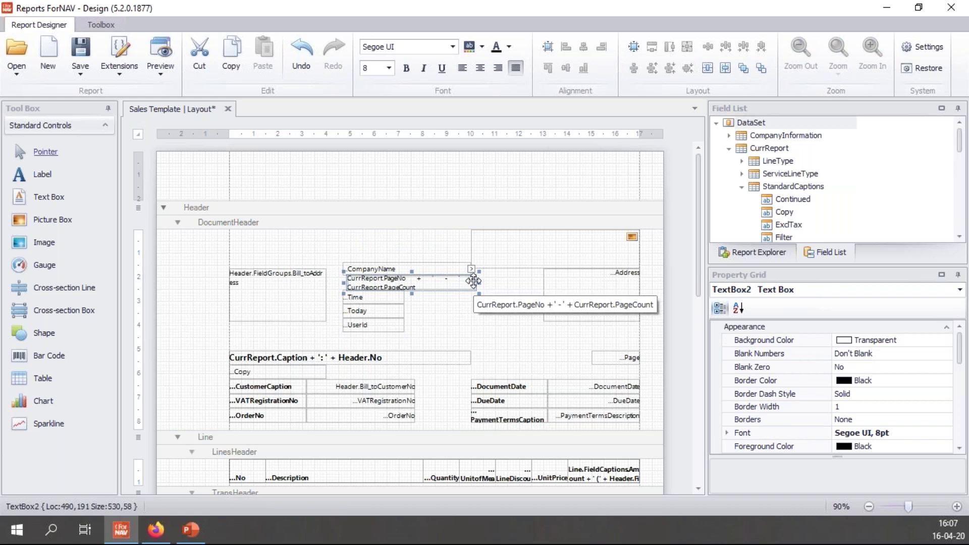
Step: Undo the accidental box move and prefix the page-number expression with CurrReport.StandardCaptions.Page + ' '
key("ctrl+z")
left_click(467, 269)
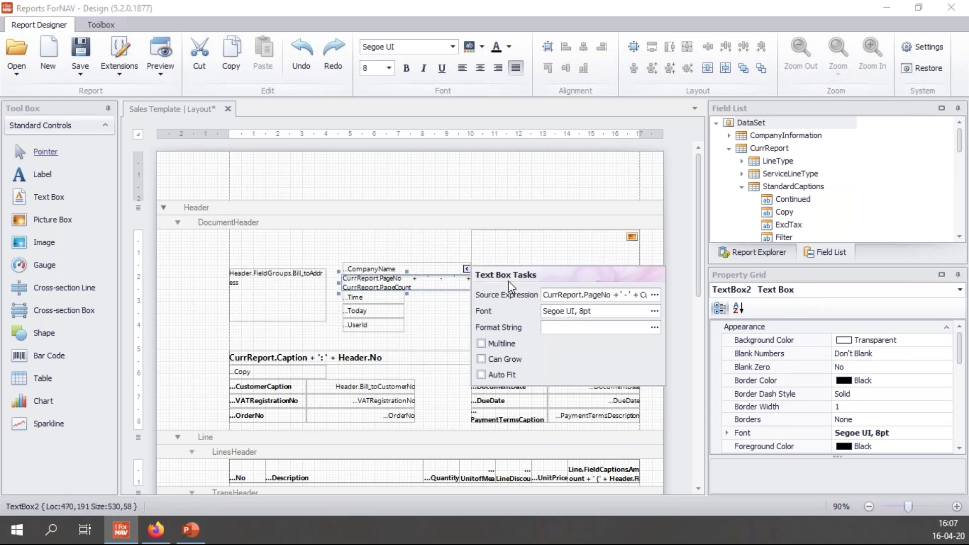
left_click(655, 295)
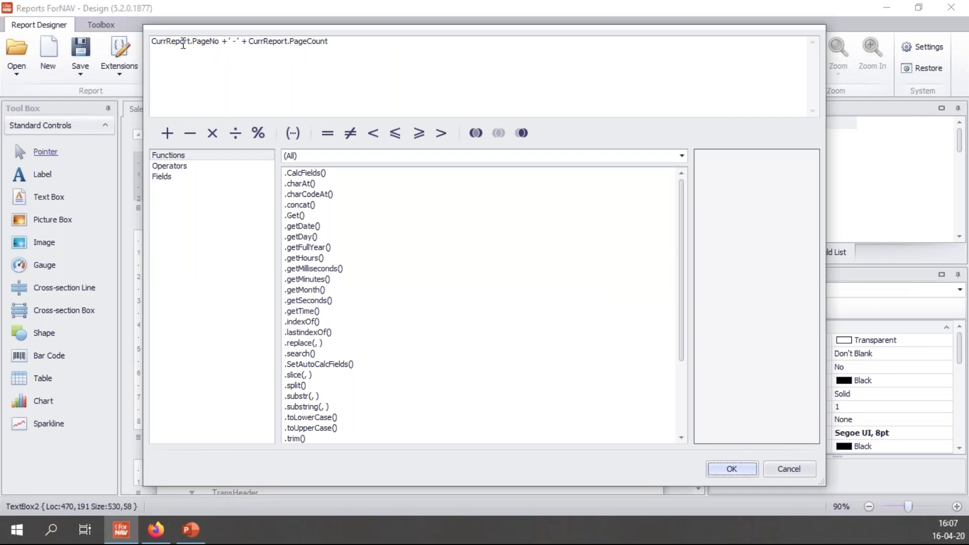
left_click(154, 43)
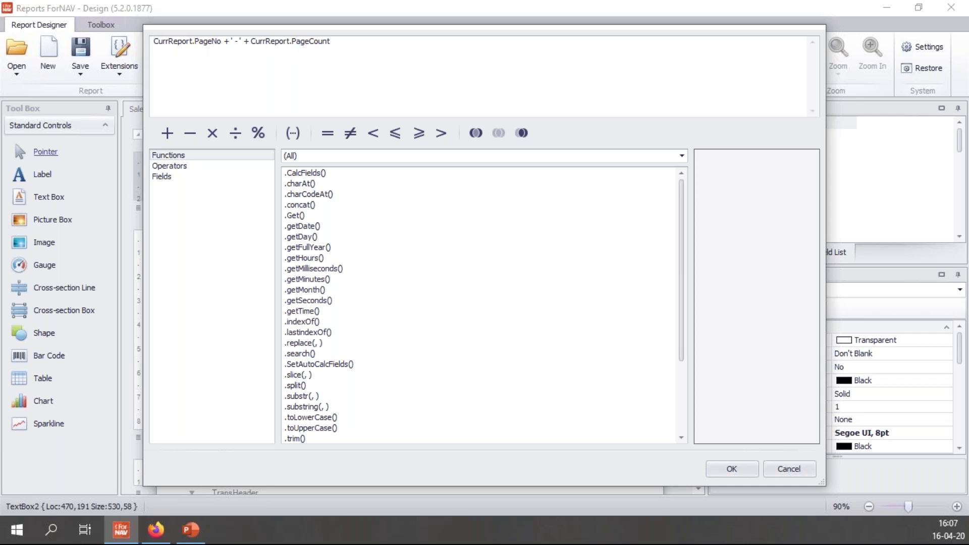
left_click(192, 176)
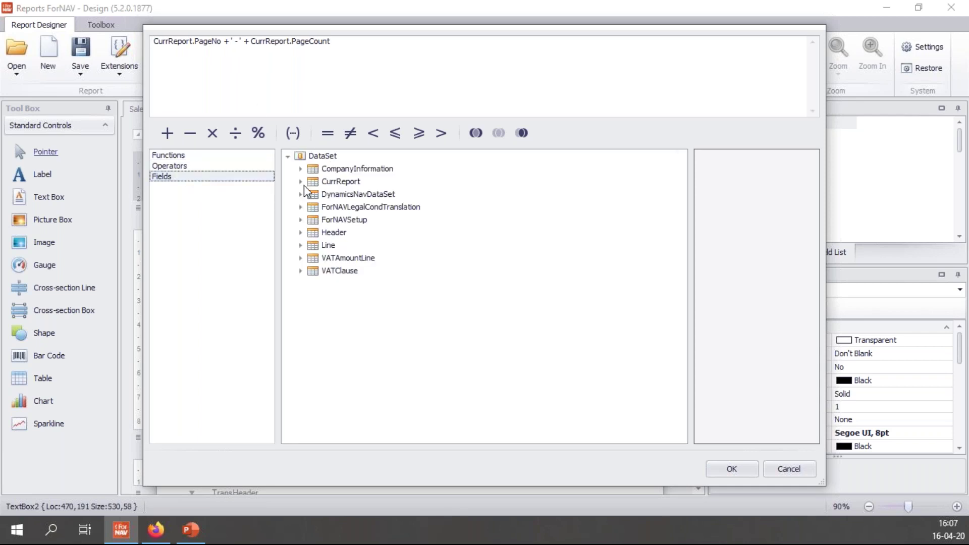
left_click(302, 183)
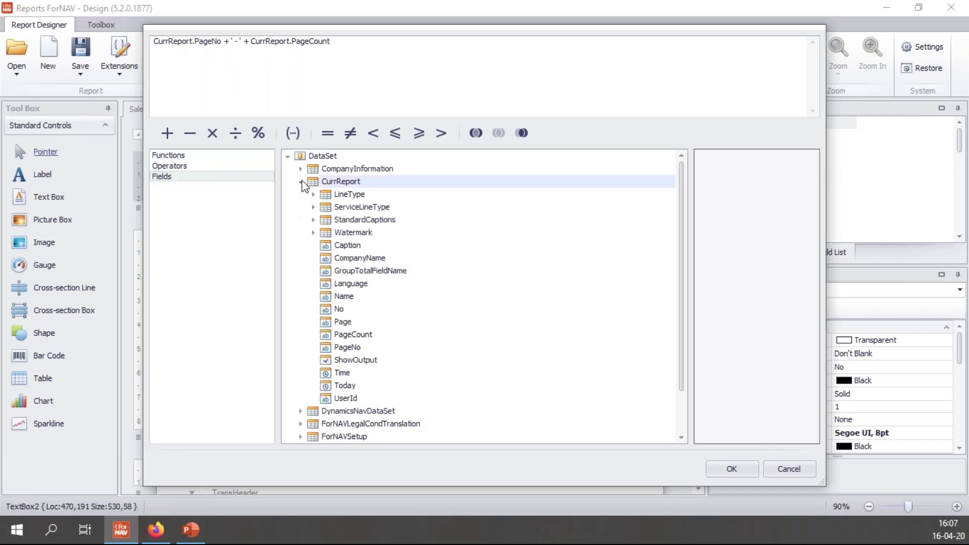
left_click(314, 219)
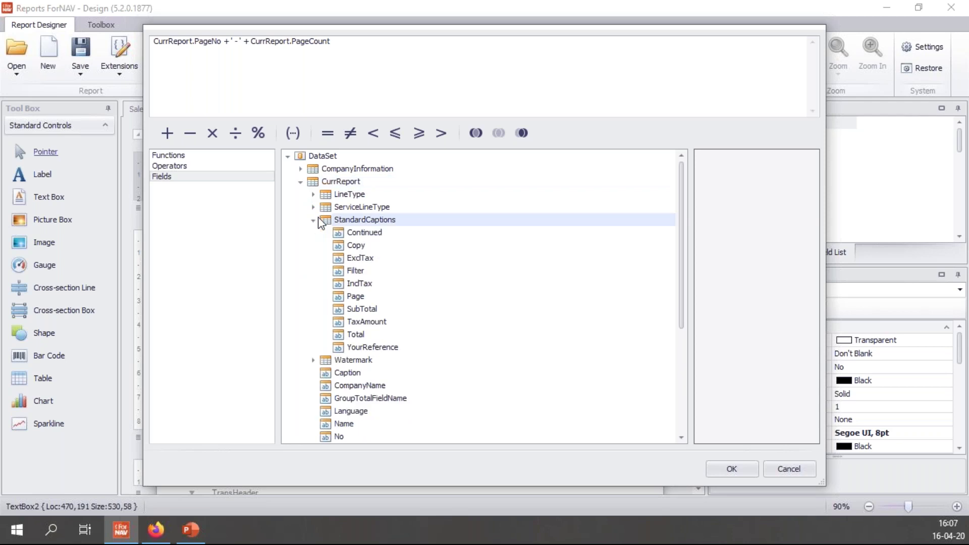
left_click(356, 297)
double_click(356, 298)
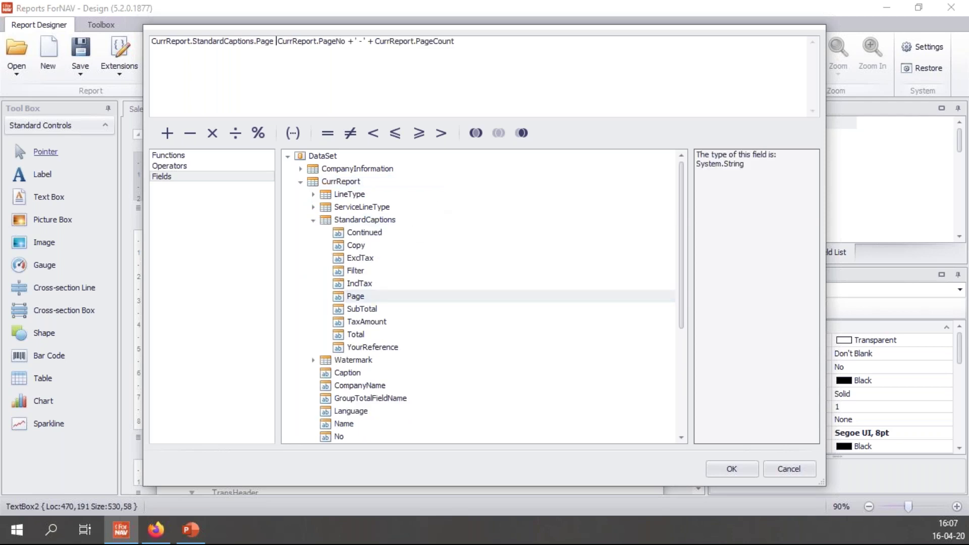
type("+ ")
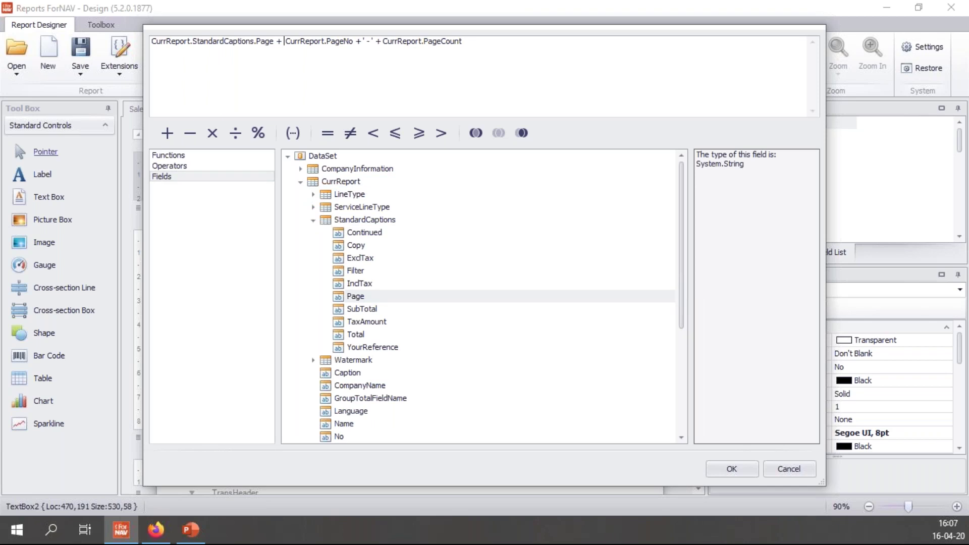
type("' ' ")
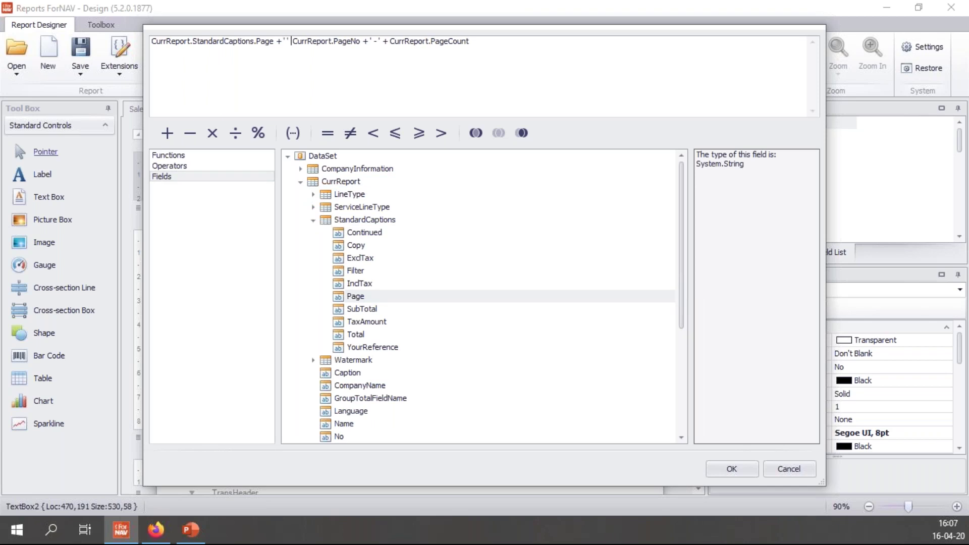
type("+")
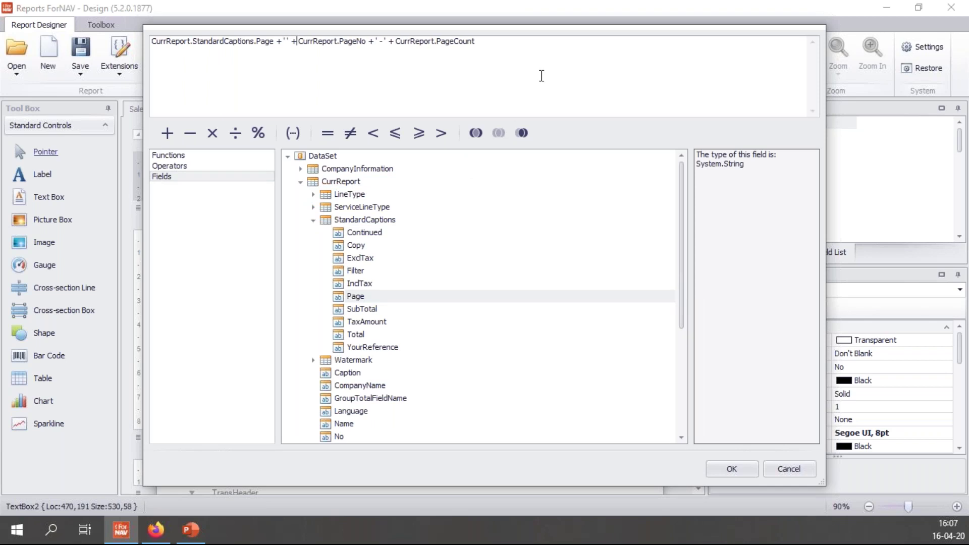
left_click(540, 52)
left_click(741, 471)
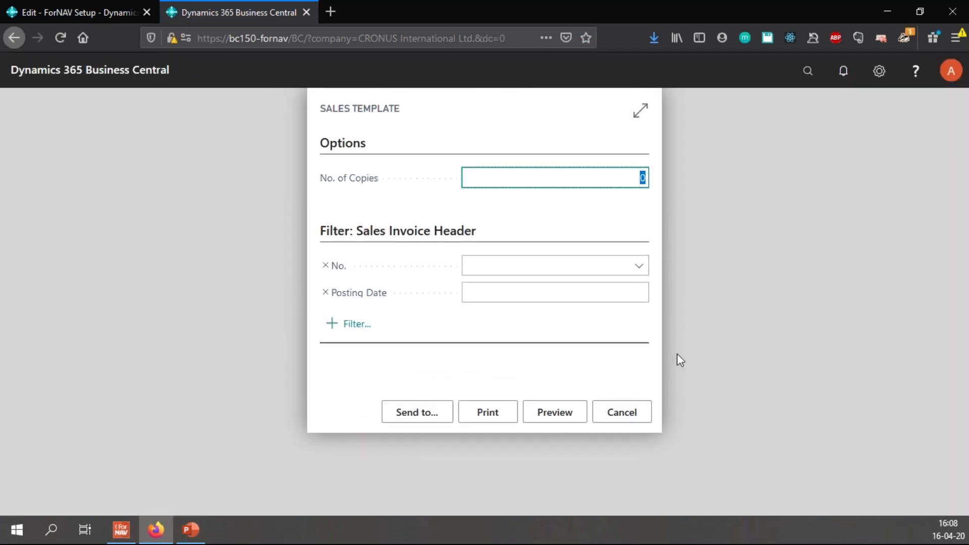
Step: Preview invoice 103023, confirm its header reads 'Page 1 - 1', then close the preview
left_click(639, 266)
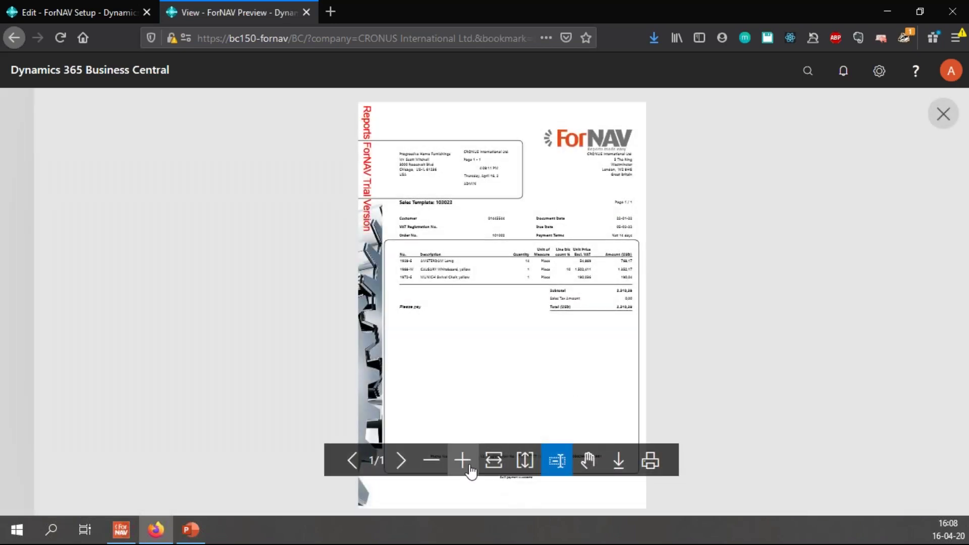
left_click(462, 460)
scroll(531, 286, "up", 4)
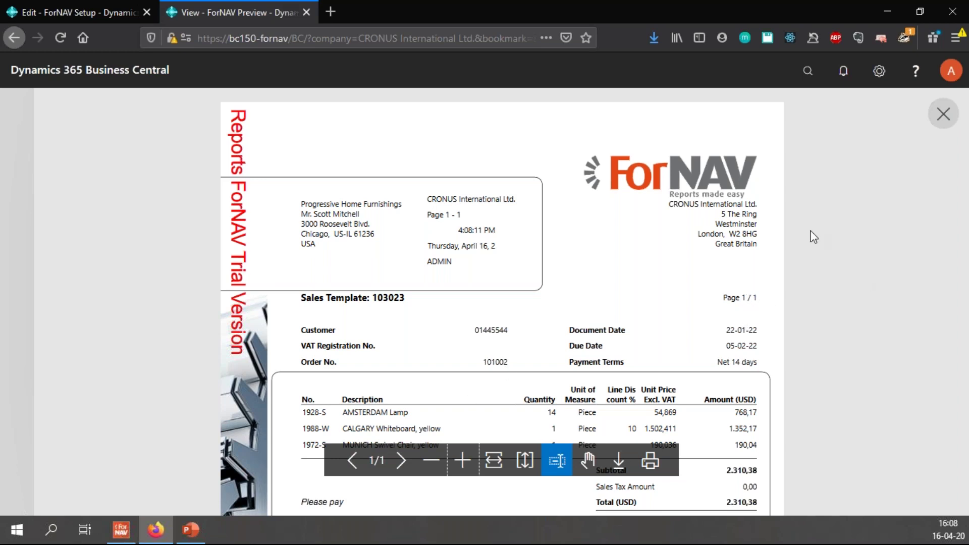
key("ctrl+w")
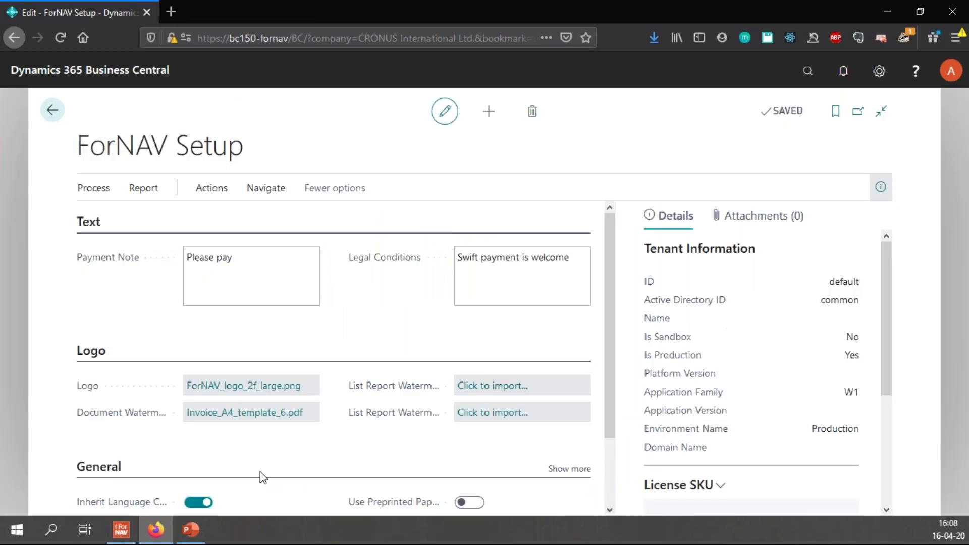
Step: Back in the designer, collapse the StandardCaptions group in the Field List
left_click(122, 530)
scroll(881, 191, "down", 1)
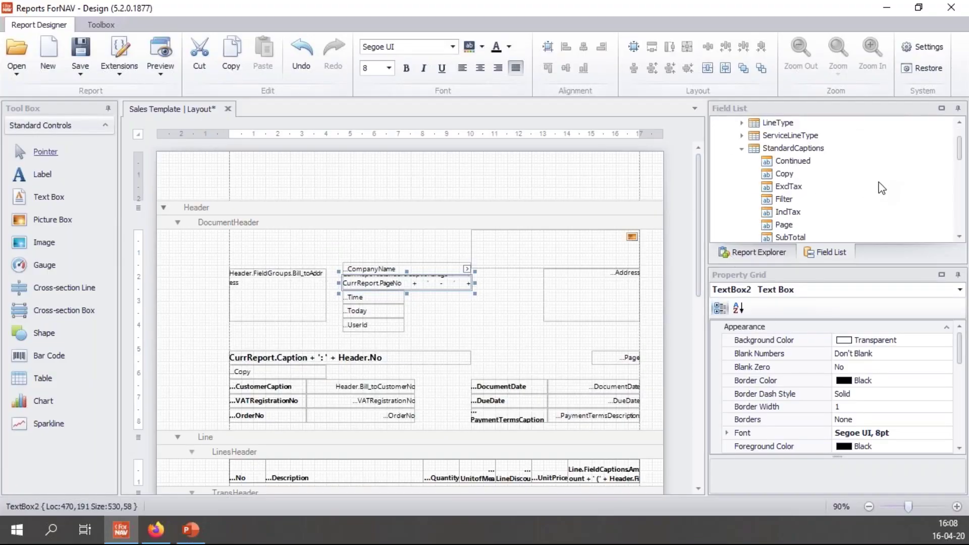
scroll(823, 156, "down", 2)
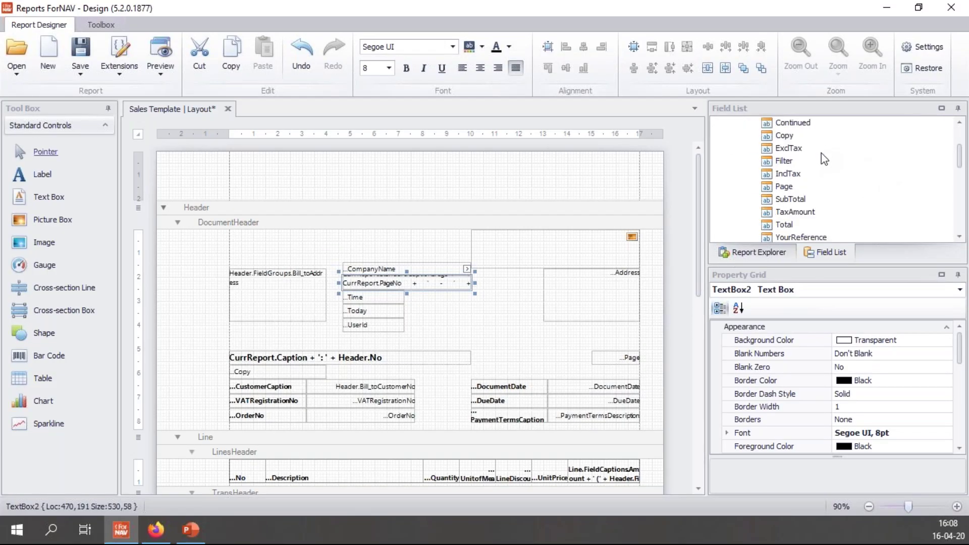
scroll(822, 154, "down", 1)
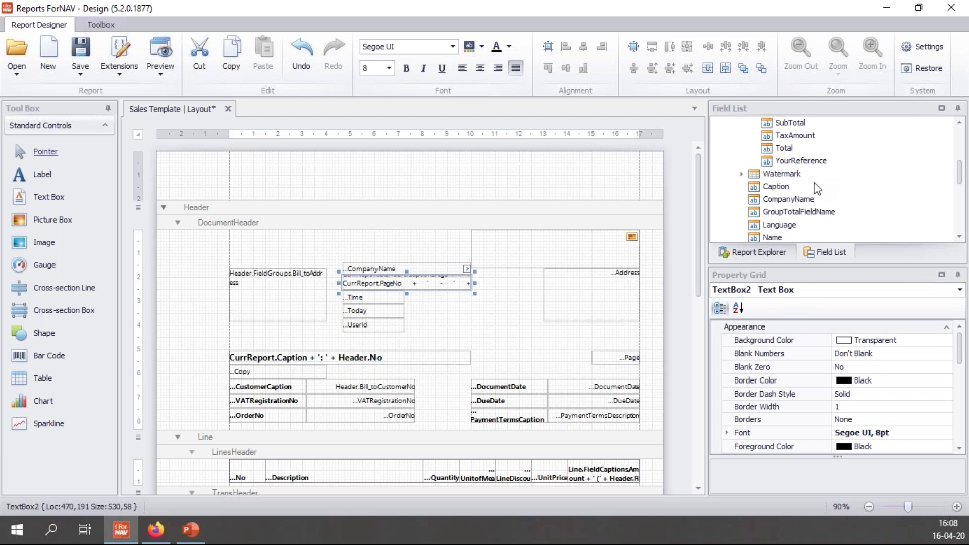
scroll(816, 189, "down", 1)
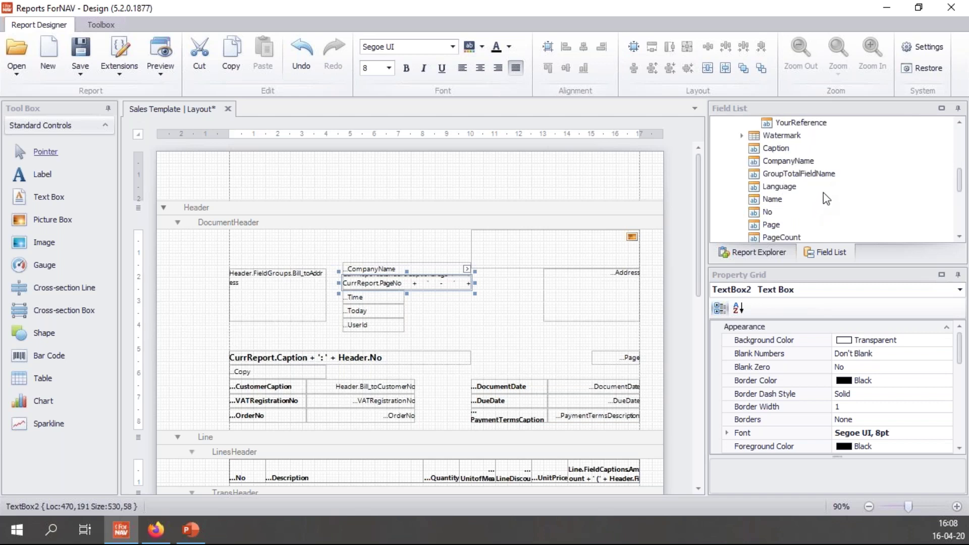
scroll(826, 196, "down", 1)
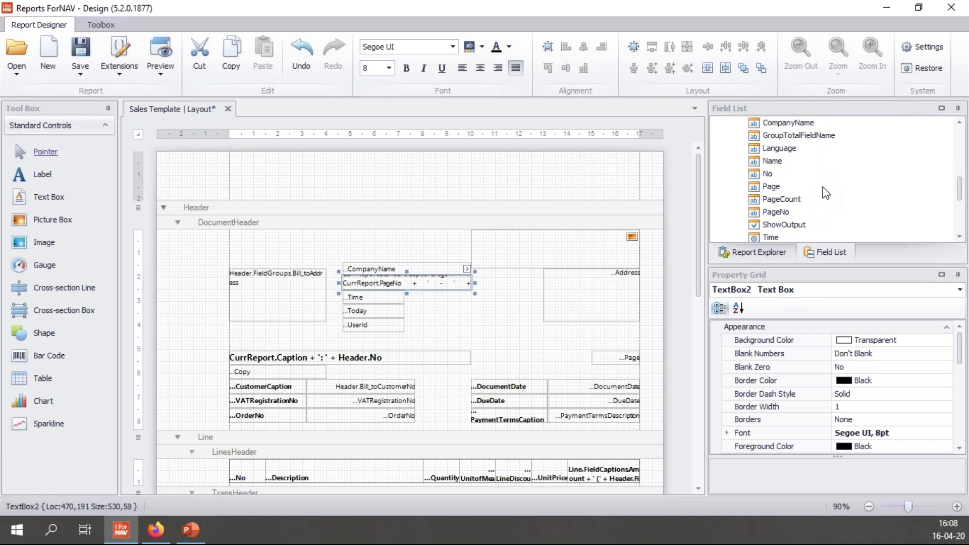
scroll(826, 192, "down", 1)
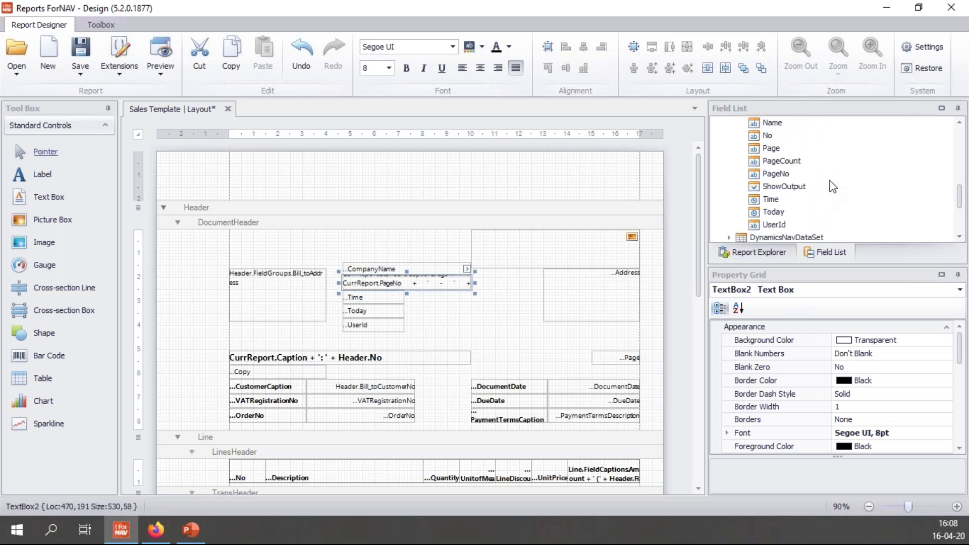
scroll(833, 186, "up", 4)
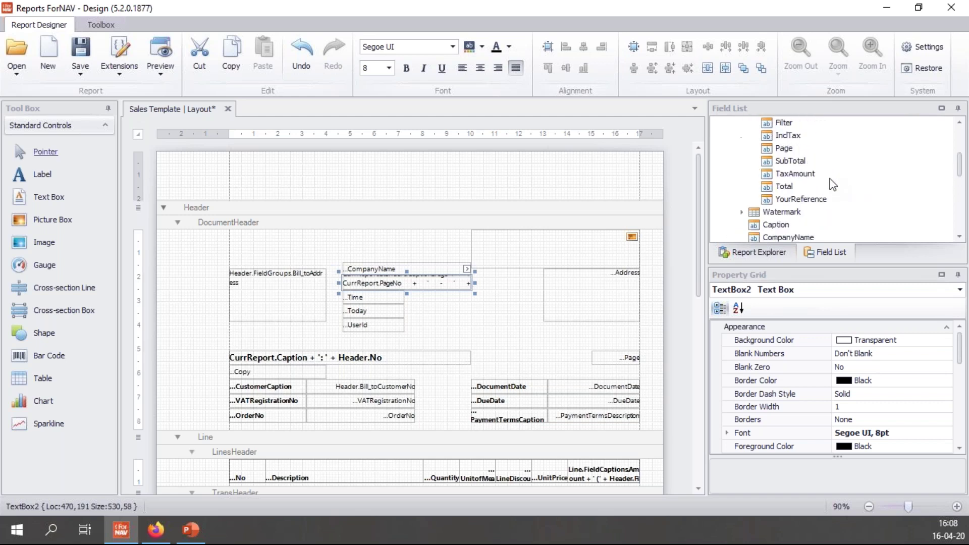
scroll(832, 184, "up", 2)
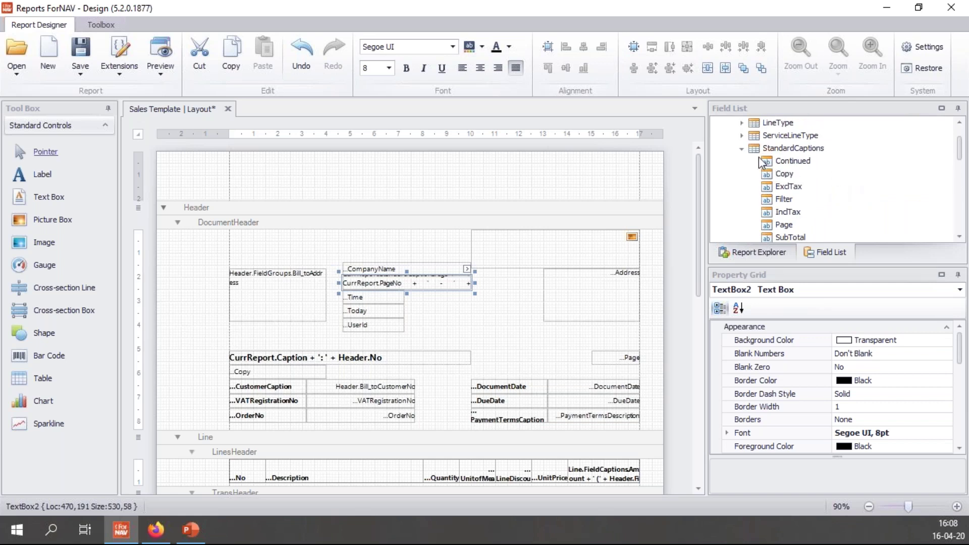
left_click(742, 149)
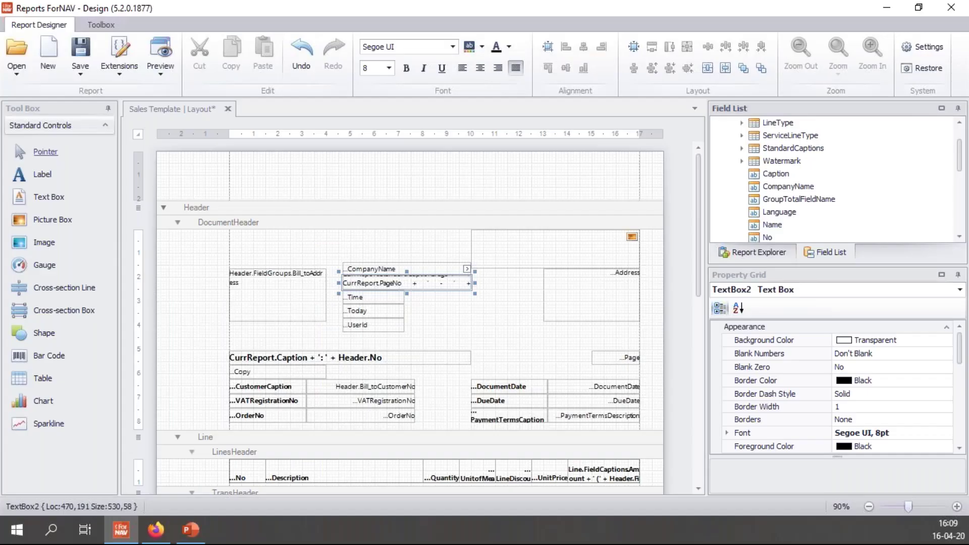
Step: Drag Header.CurrencyCode into the DocumentHeader beside the Time, Today and UserId block
left_click(504, 303)
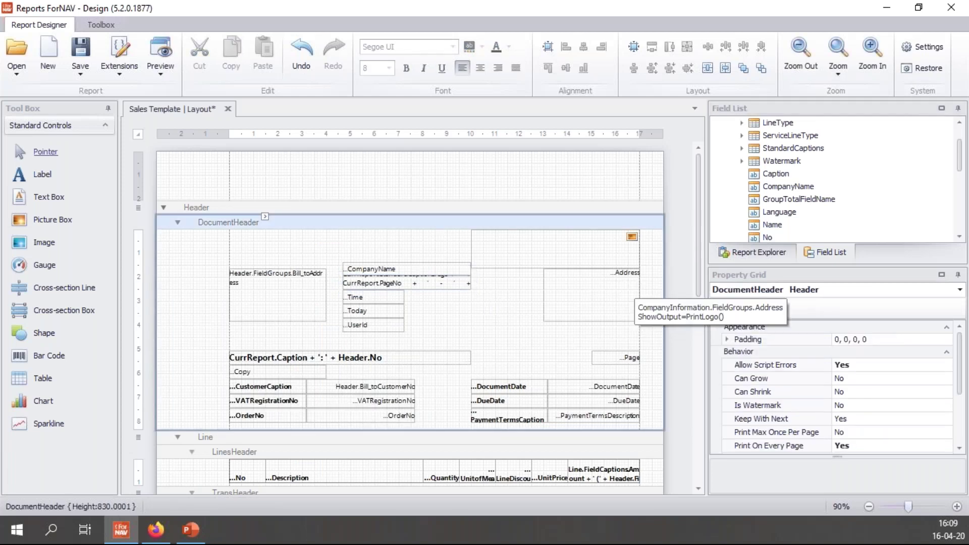
scroll(814, 204, "up", 1)
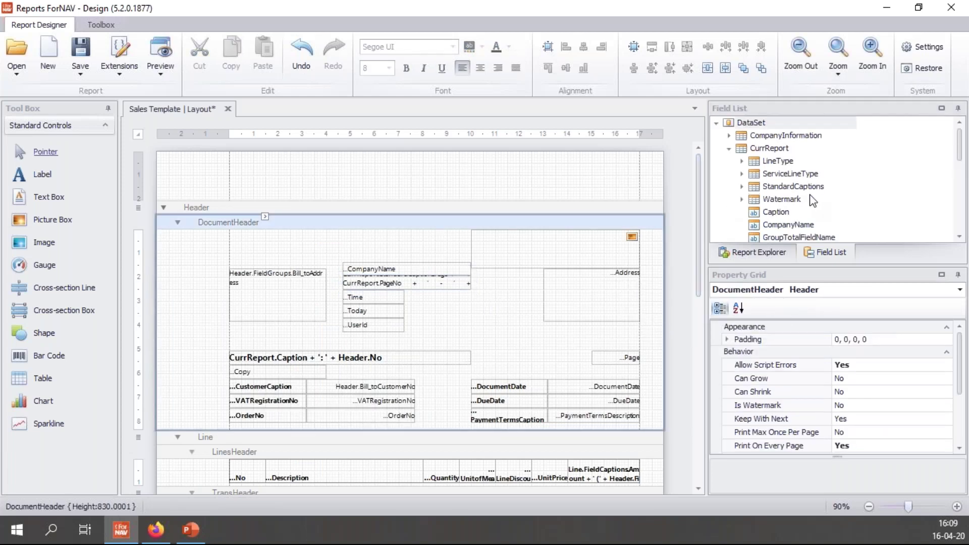
left_click(729, 148)
left_click(756, 199)
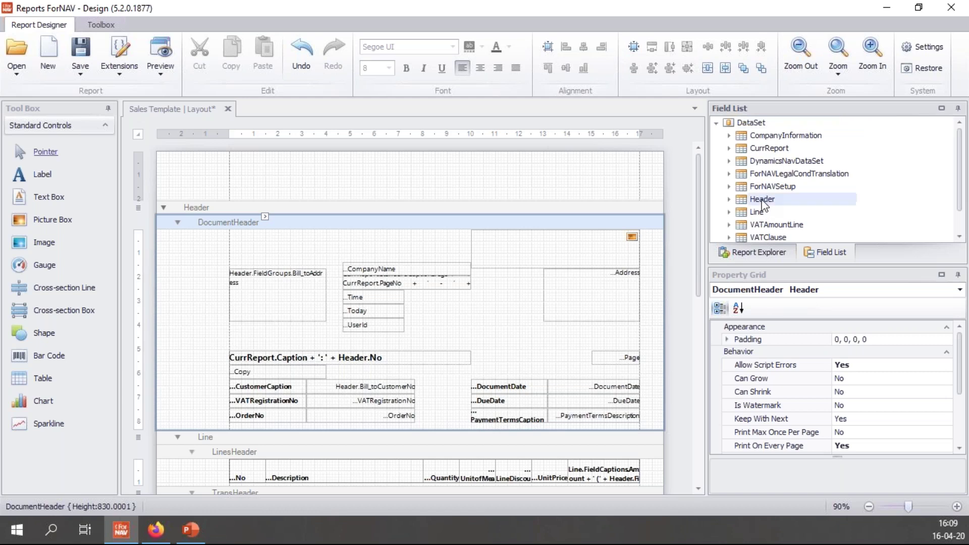
scroll(813, 199, "down", 1)
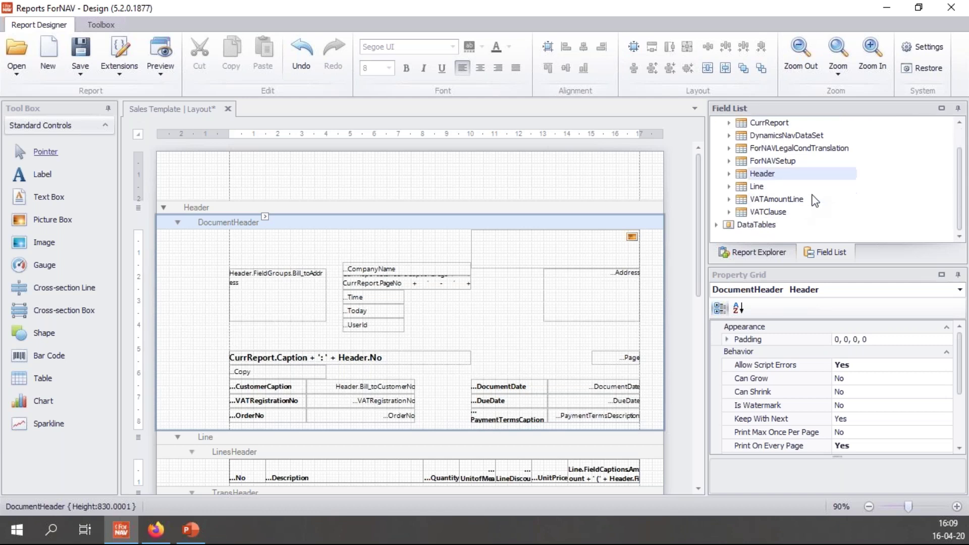
left_click(728, 174)
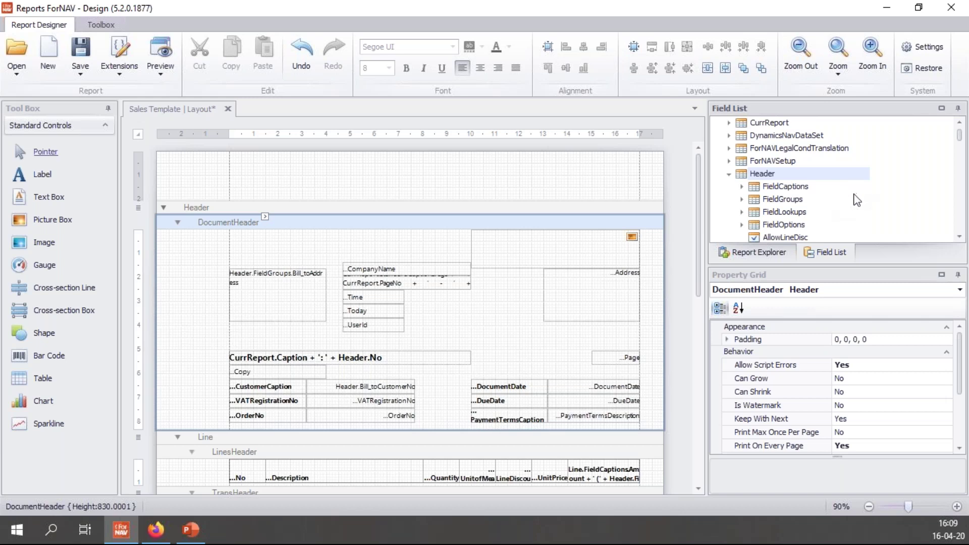
scroll(857, 191, "down", 1)
left_click(783, 201)
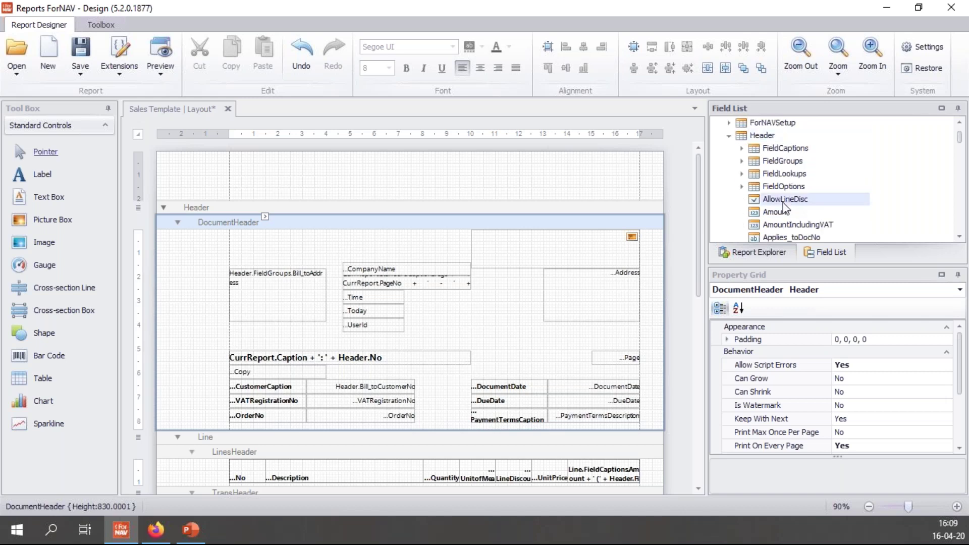
type("curre")
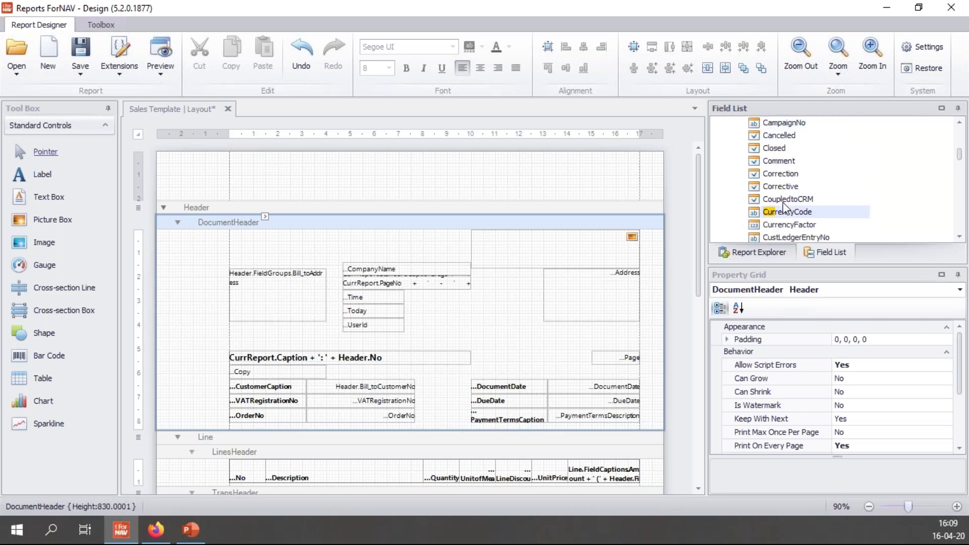
left_click_drag(790, 211, 518, 333)
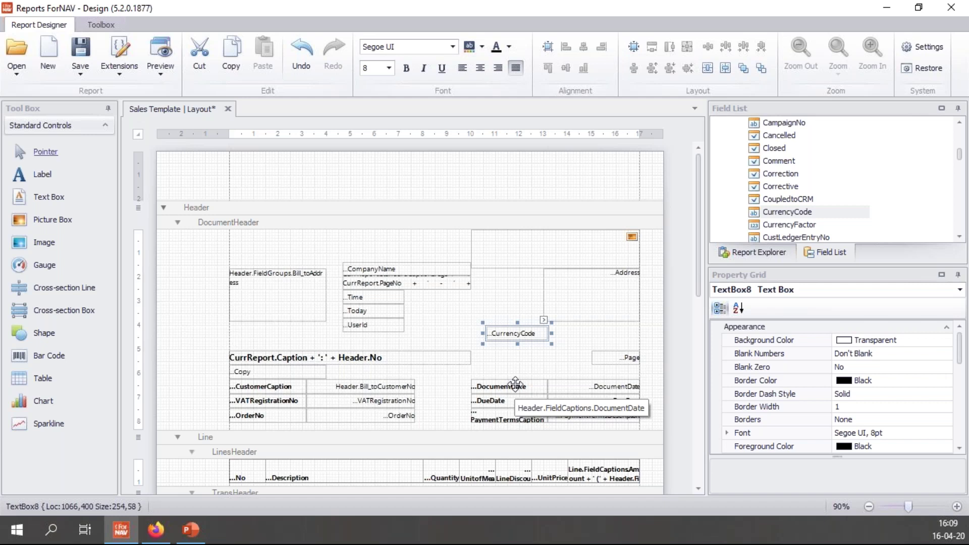
Step: Drag Header.FieldCaptions.CurrencyCode into the document header, left of the currency code value
scroll(797, 212, "up", 5)
scroll(813, 204, "up", 3)
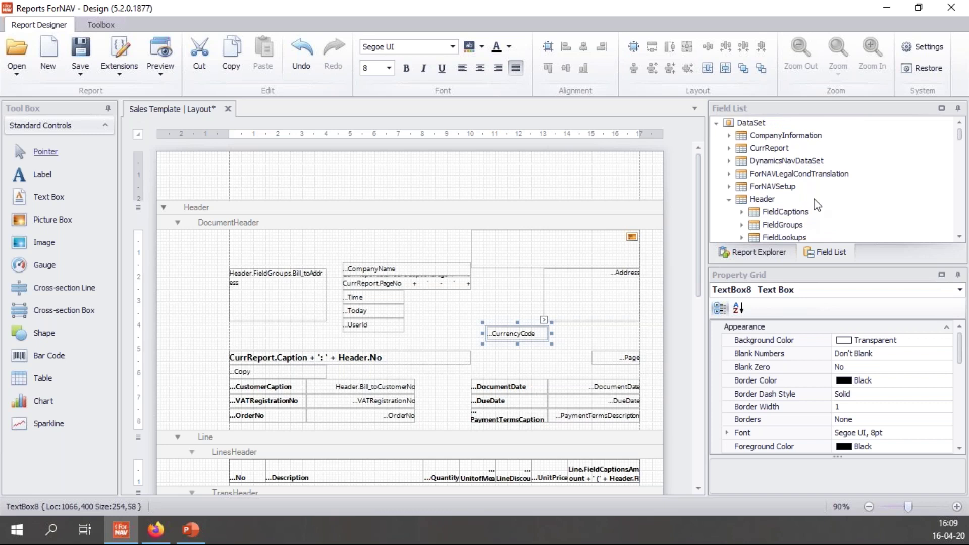
scroll(817, 187, "down", 1)
left_click(801, 175)
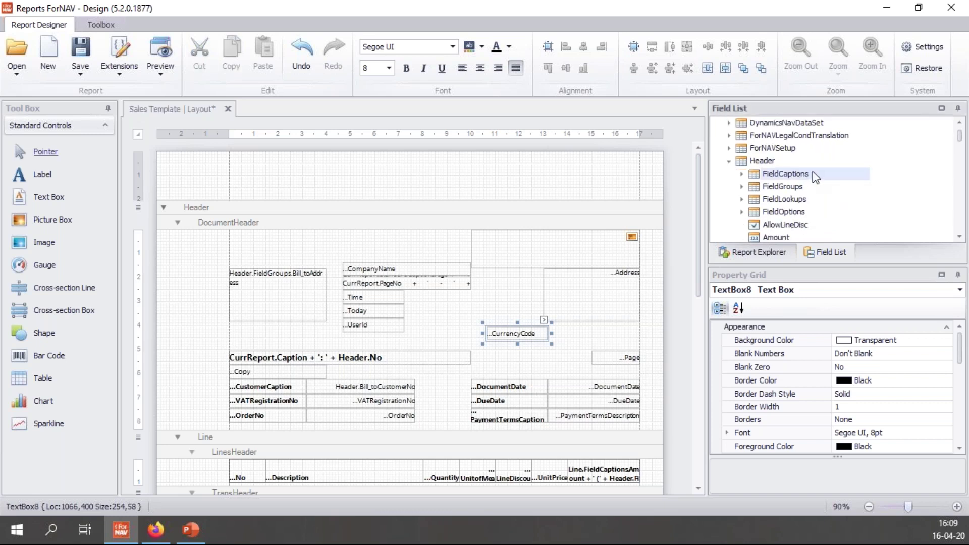
left_click(742, 174)
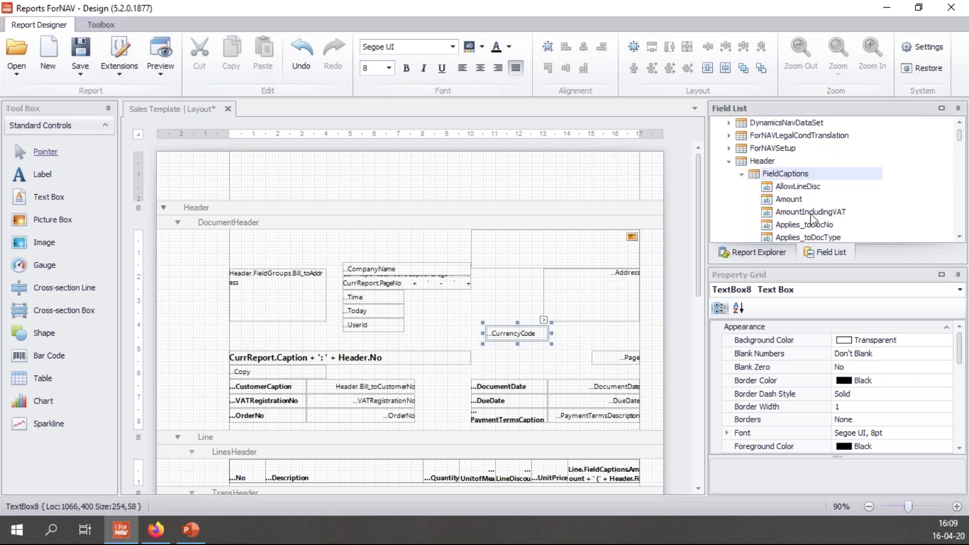
scroll(813, 218, "down", 10)
scroll(812, 216, "down", 5)
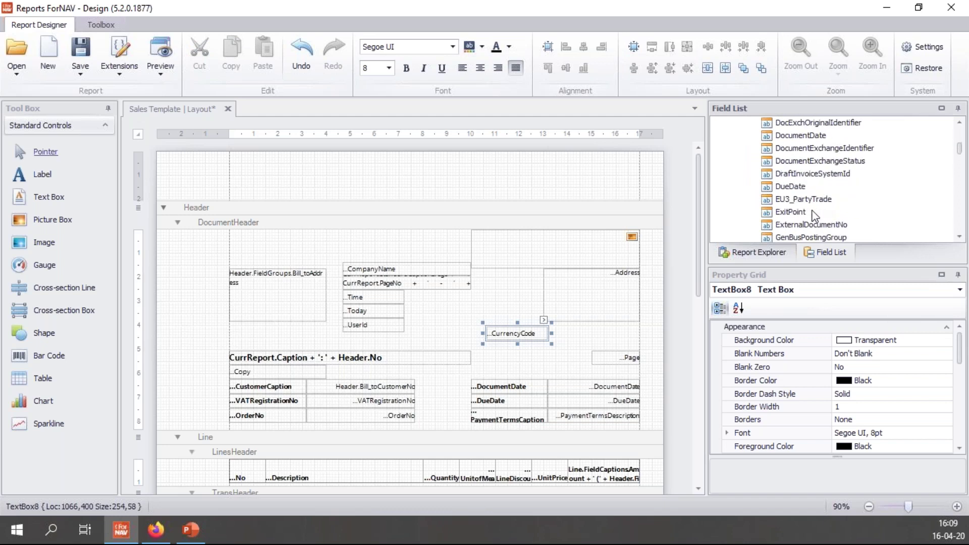
scroll(818, 219, "down", 3)
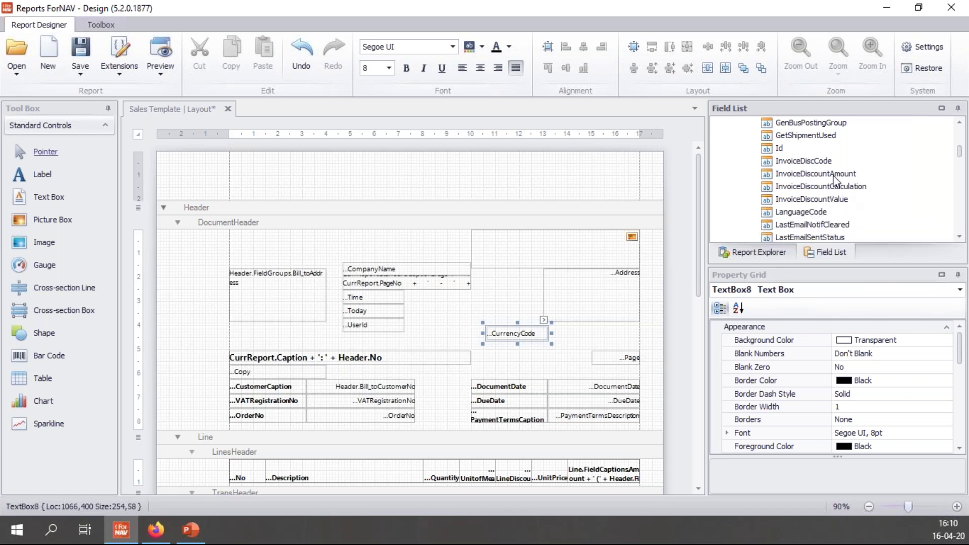
scroll(833, 177, "up", 5)
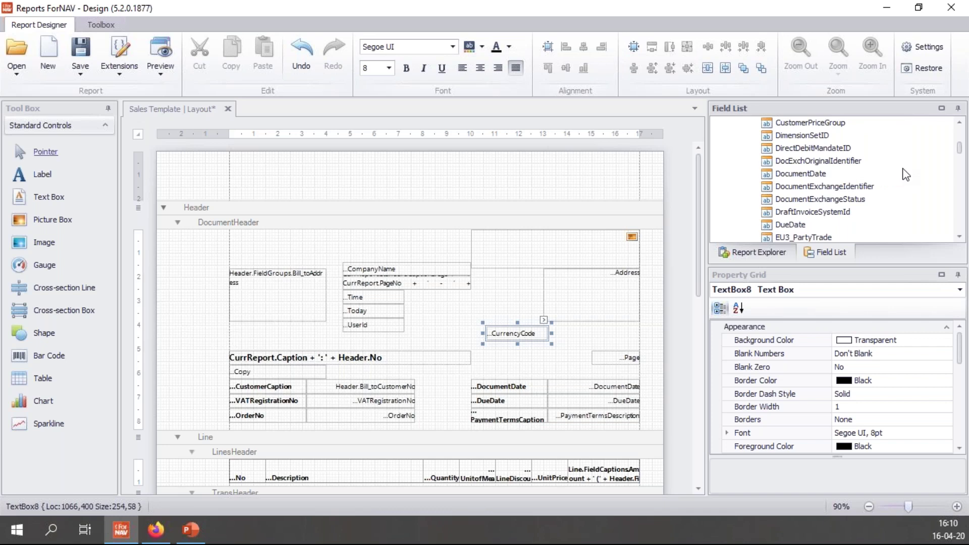
scroll(891, 204, "down", 10)
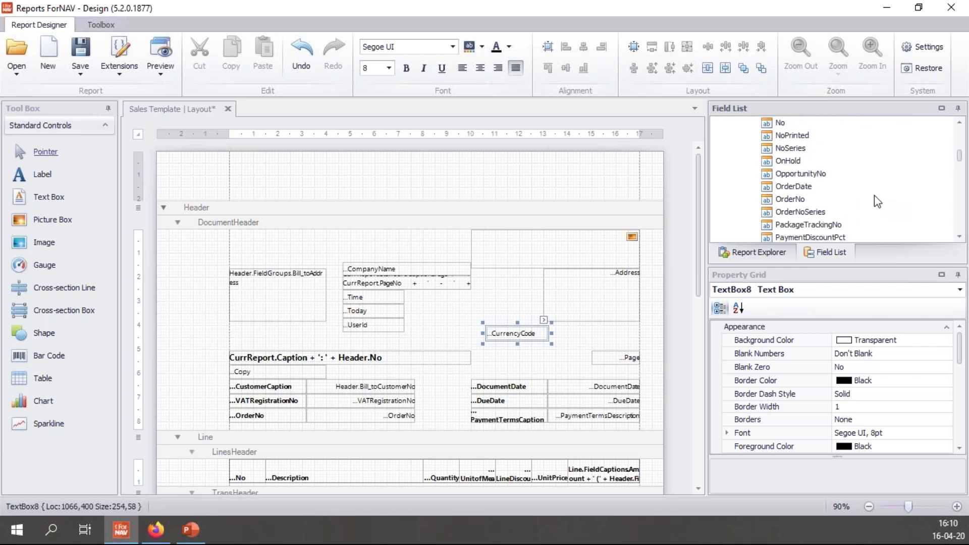
scroll(880, 198, "up", 10)
left_click(814, 136)
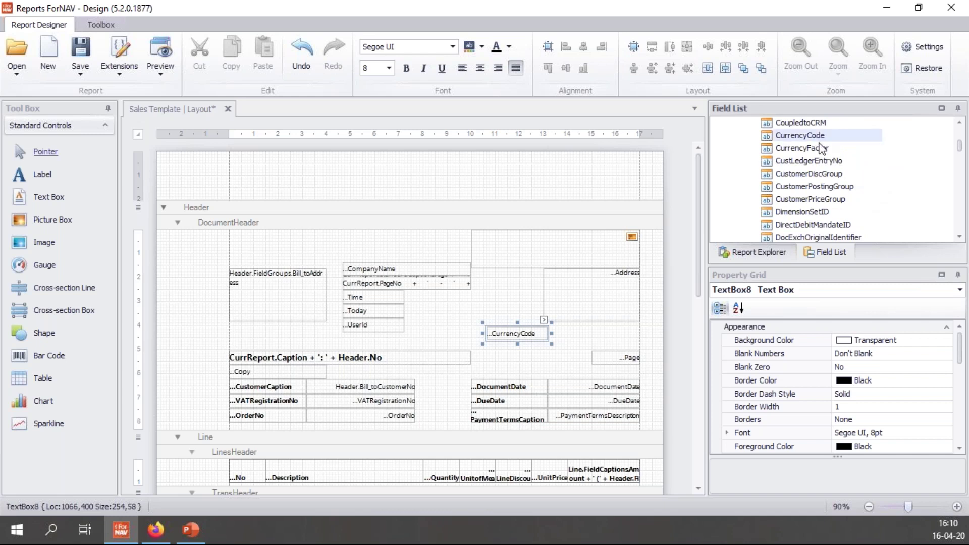
left_click_drag(819, 138, 455, 335)
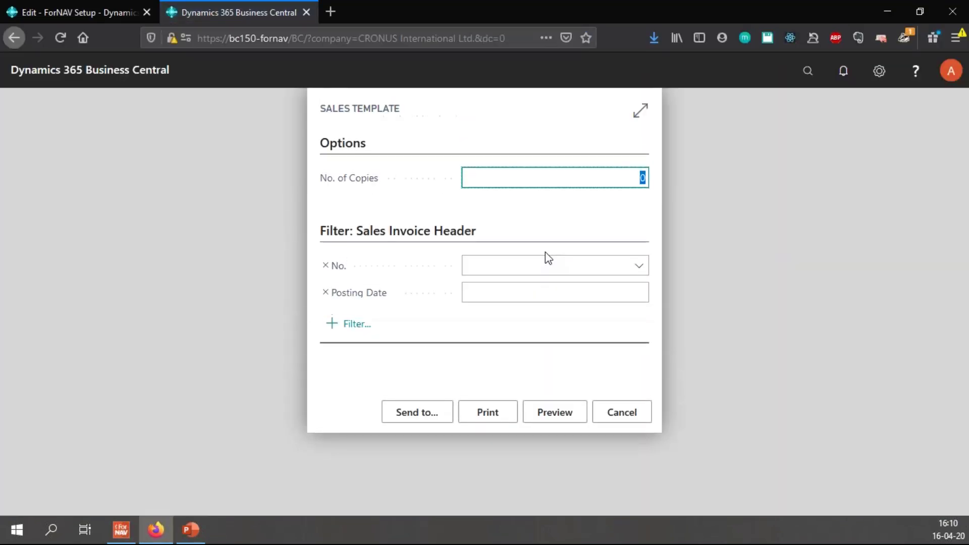
Step: Preview posted invoice 103023 and check the header shows 'Currency Code USD'
left_click(639, 267)
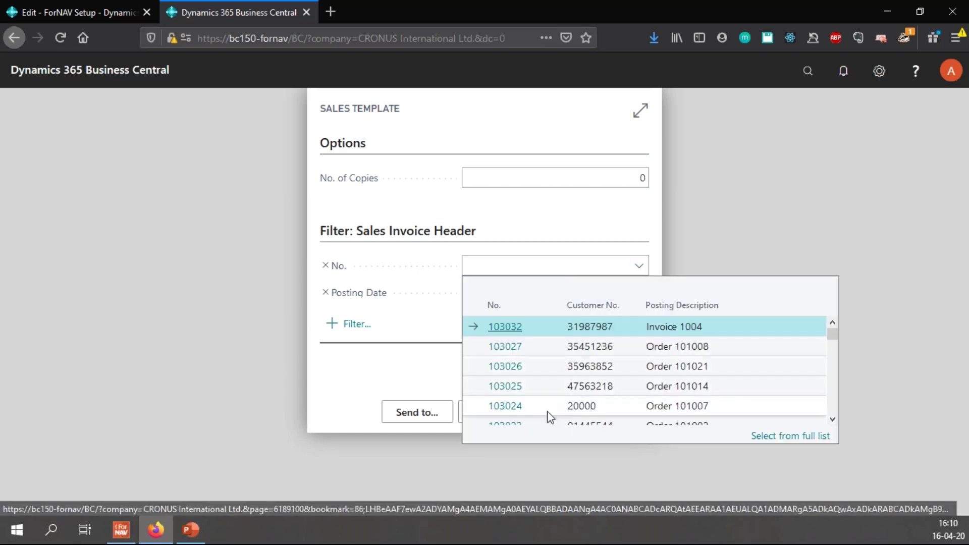
left_click(547, 424)
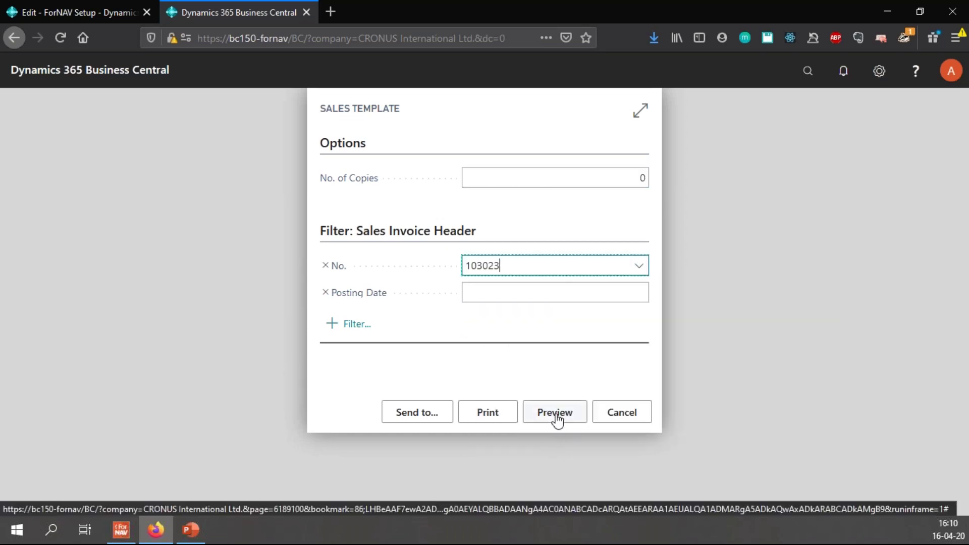
left_click(555, 414)
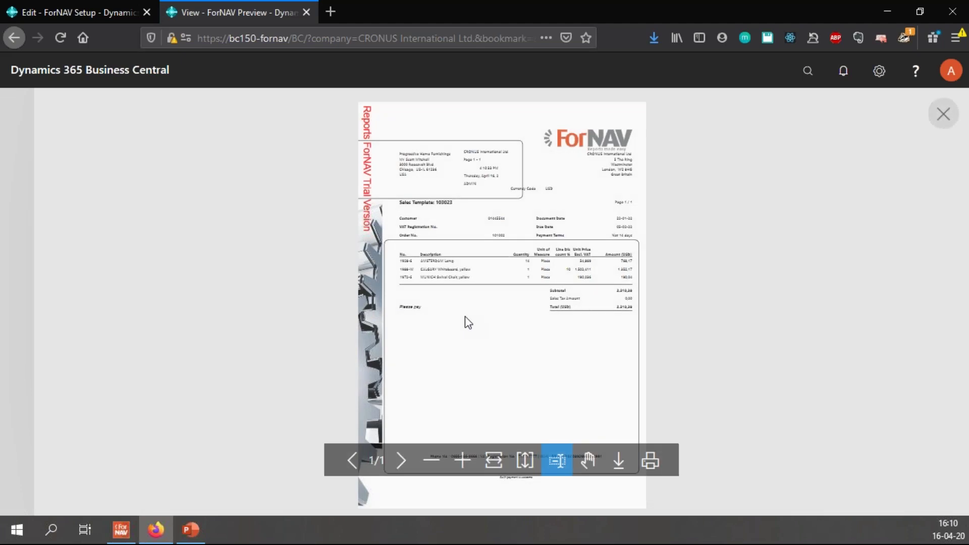
left_click(462, 460)
scroll(647, 277, "up", 3)
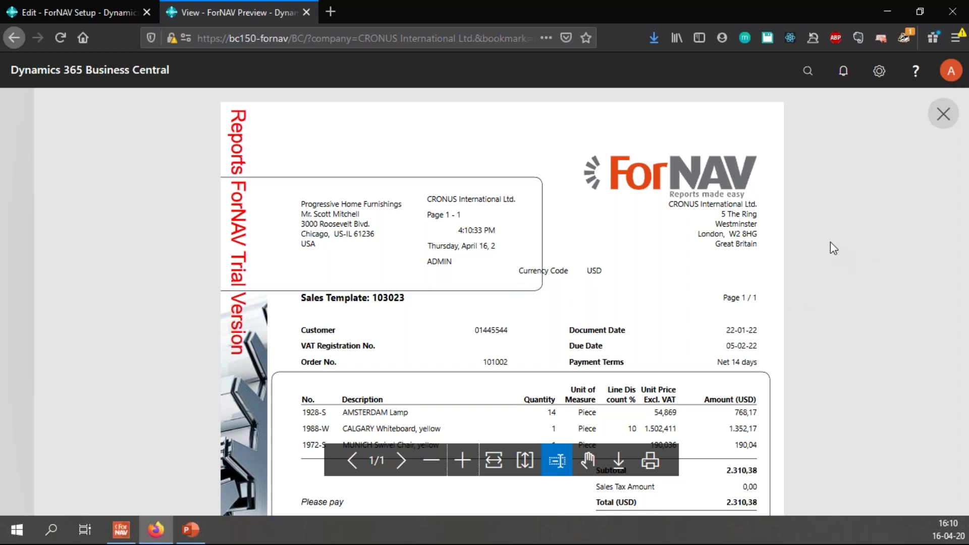
Step: Close the preview, return to the designer and collapse the Header field captions
key("ctrl+w")
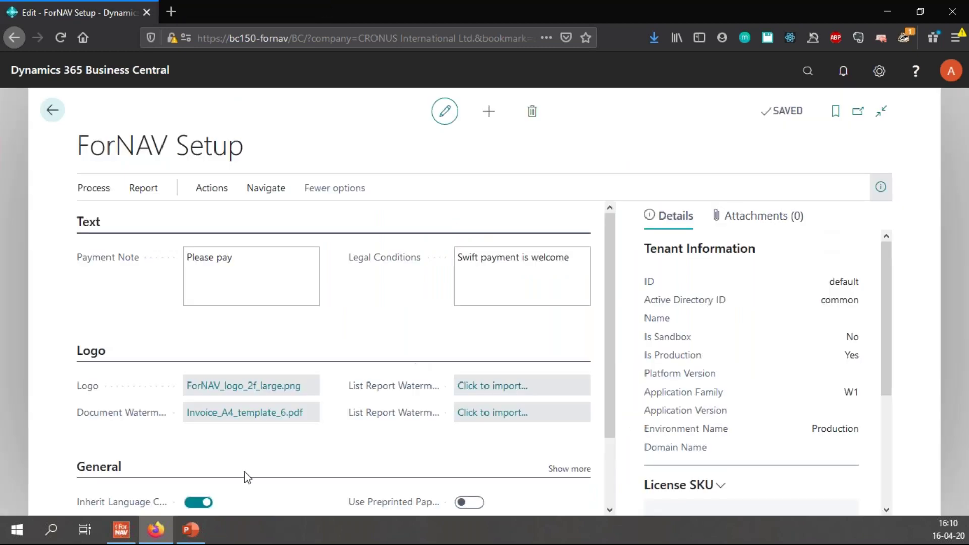
left_click(121, 530)
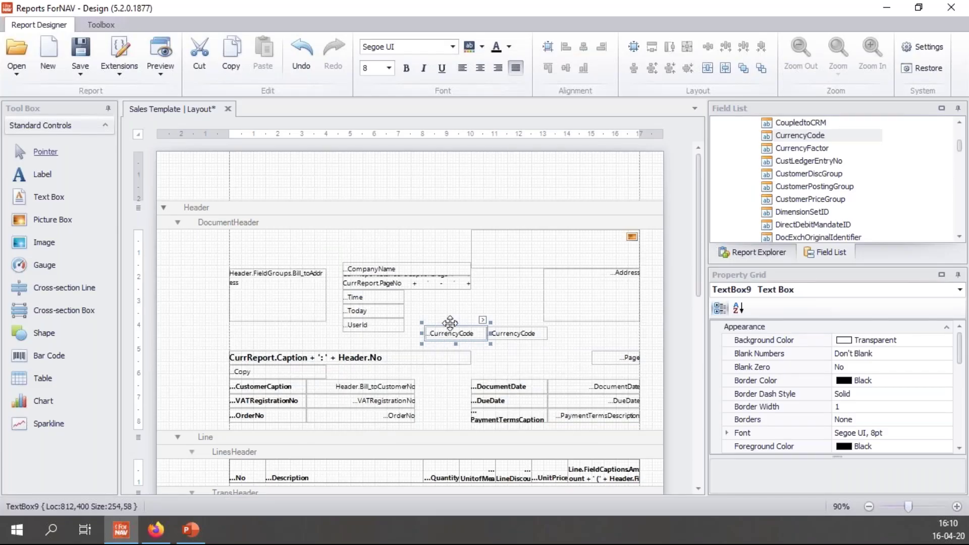
scroll(542, 297, "down", 3)
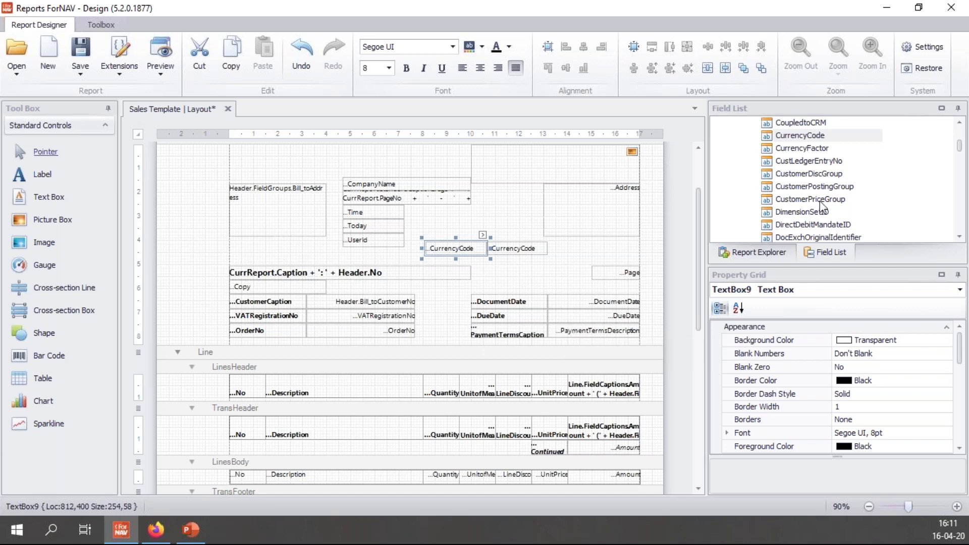
scroll(839, 200, "up", 10)
scroll(839, 200, "up", 5)
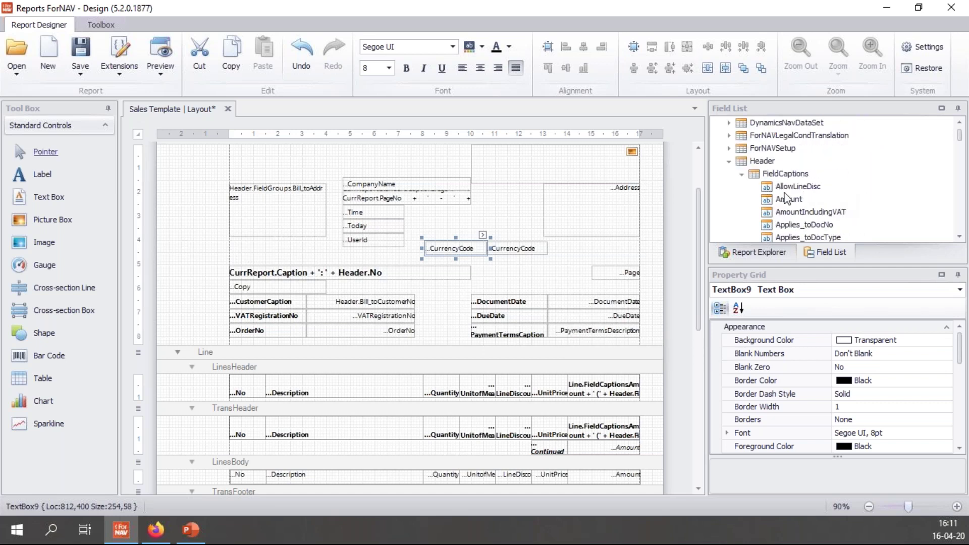
left_click(741, 173)
Step: Expand Header FieldLookups and browse to the CurrencyCaption, CurrencyDescription and CurrencySymbol fields
scroll(729, 203, "down", 1)
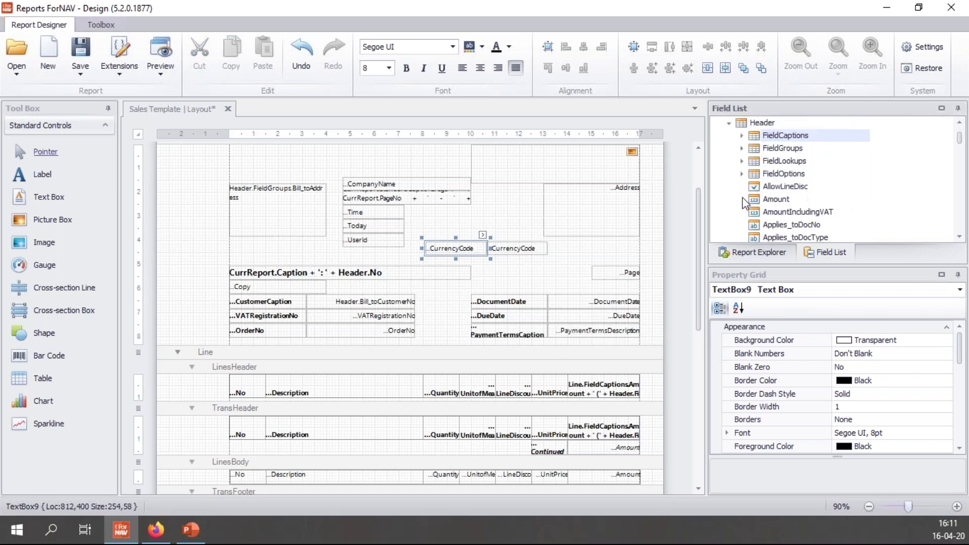
left_click(742, 162)
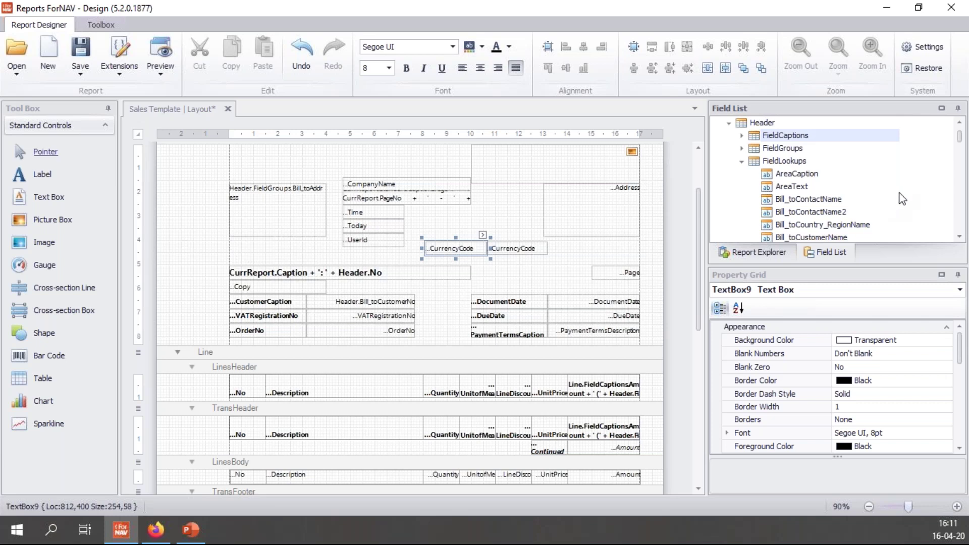
scroll(898, 195, "down", 2)
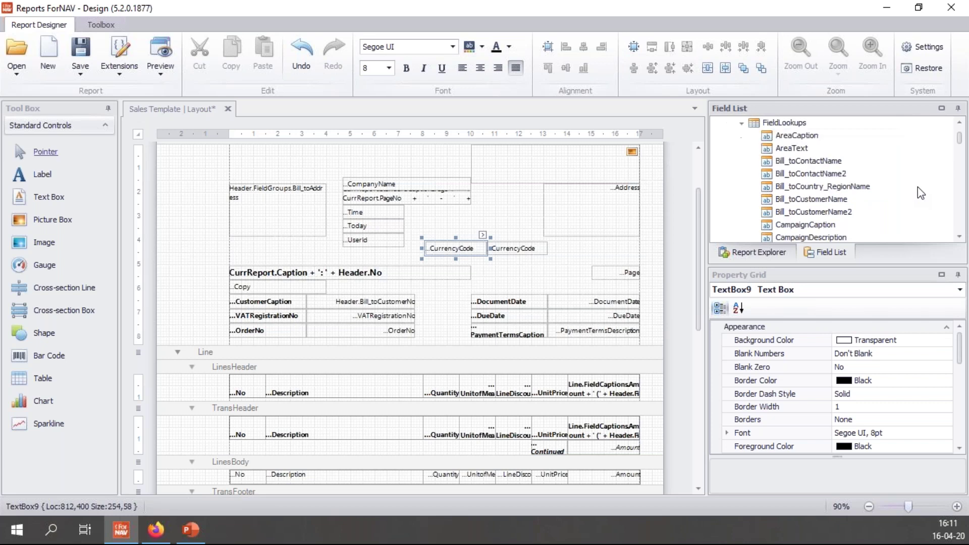
scroll(897, 193, "down", 10)
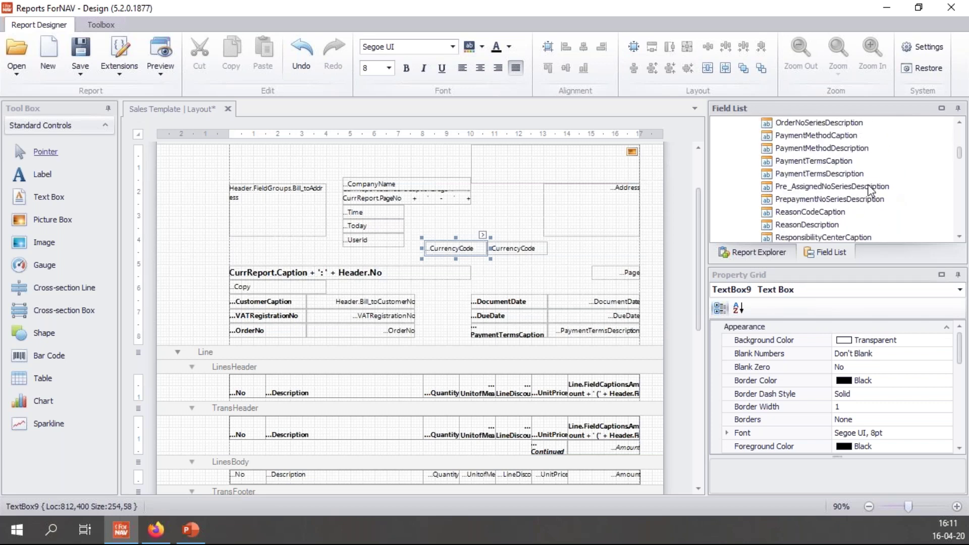
left_click(847, 162)
left_click(858, 175)
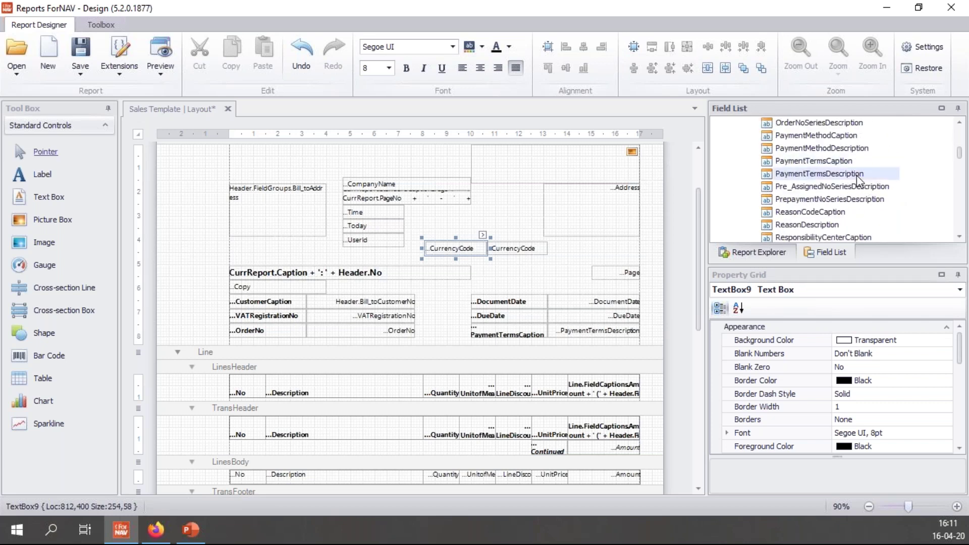
left_click(849, 150)
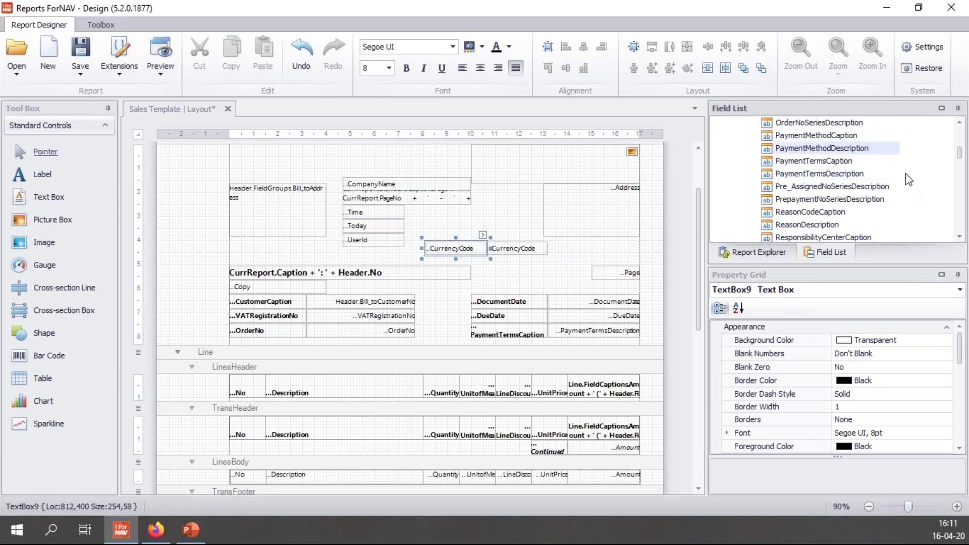
scroll(924, 179, "up", 10)
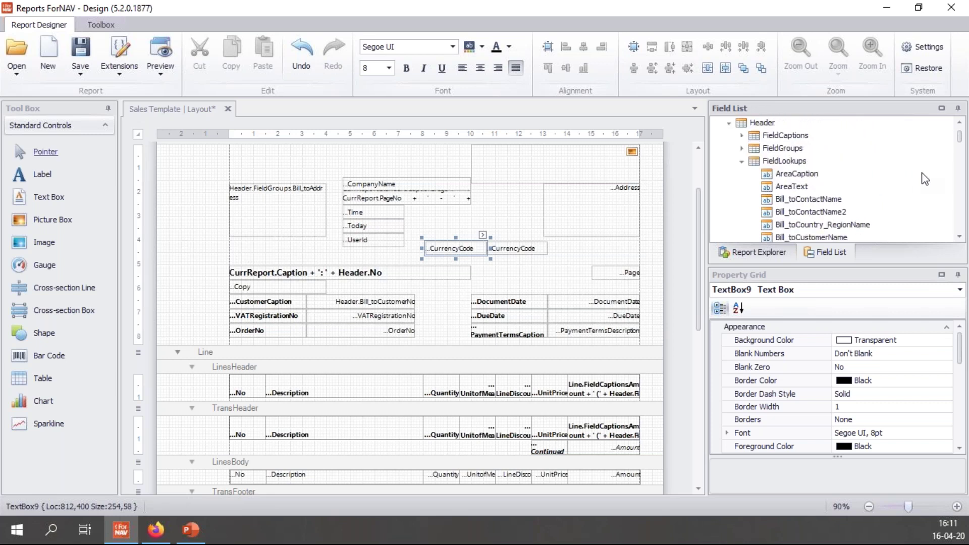
scroll(924, 179, "down", 3)
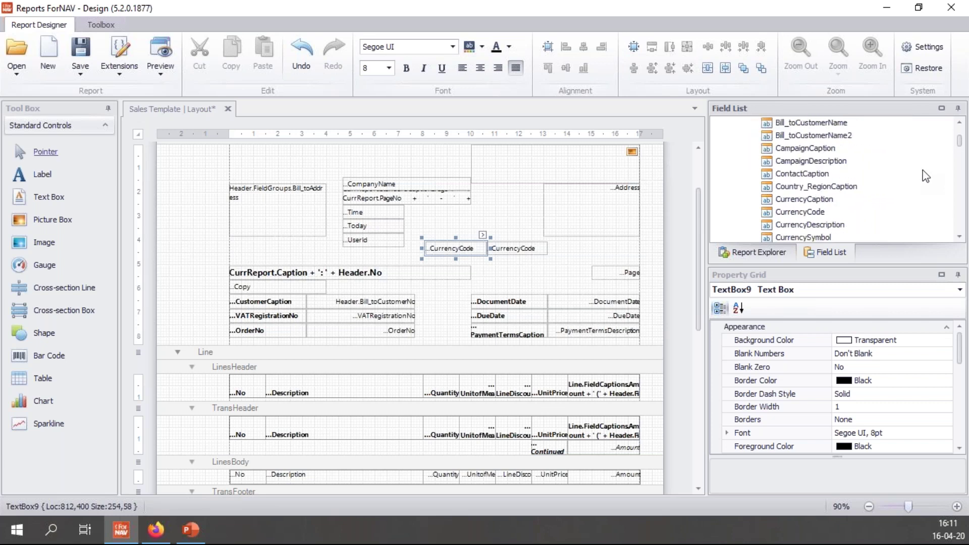
scroll(925, 176, "down", 1)
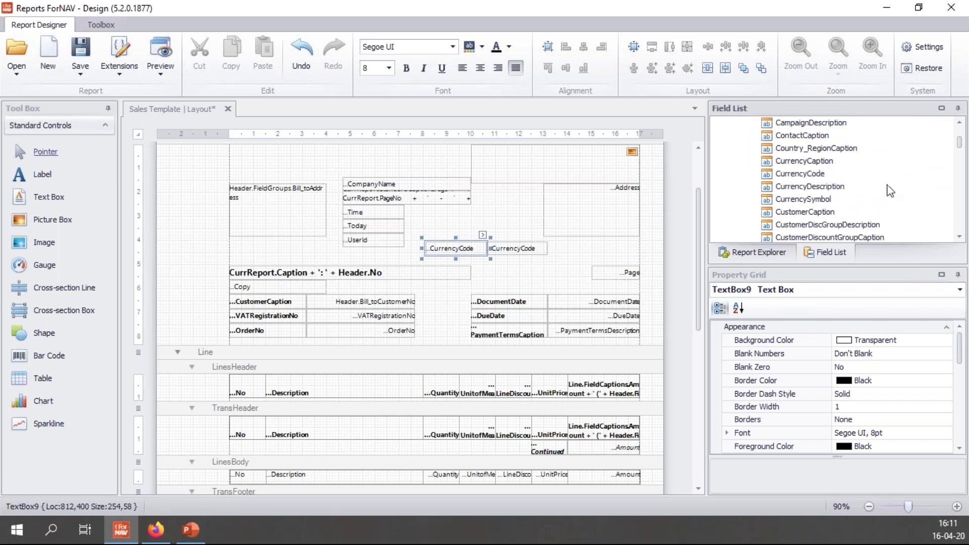
Step: Rebind the two currency boxes to CurrencyCaption and CurrencyDescription, and add CurrencySymbol beside them
left_click(806, 164)
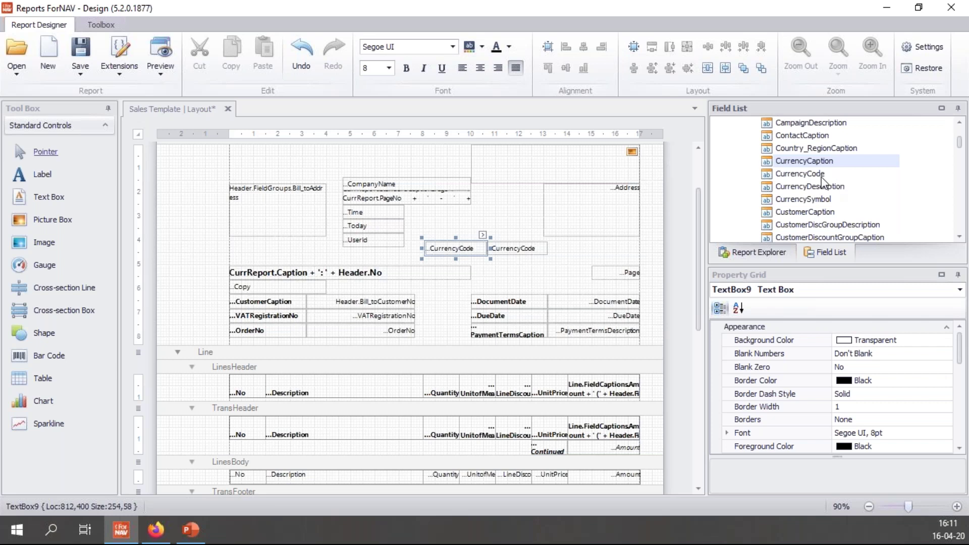
left_click_drag(816, 162, 455, 248)
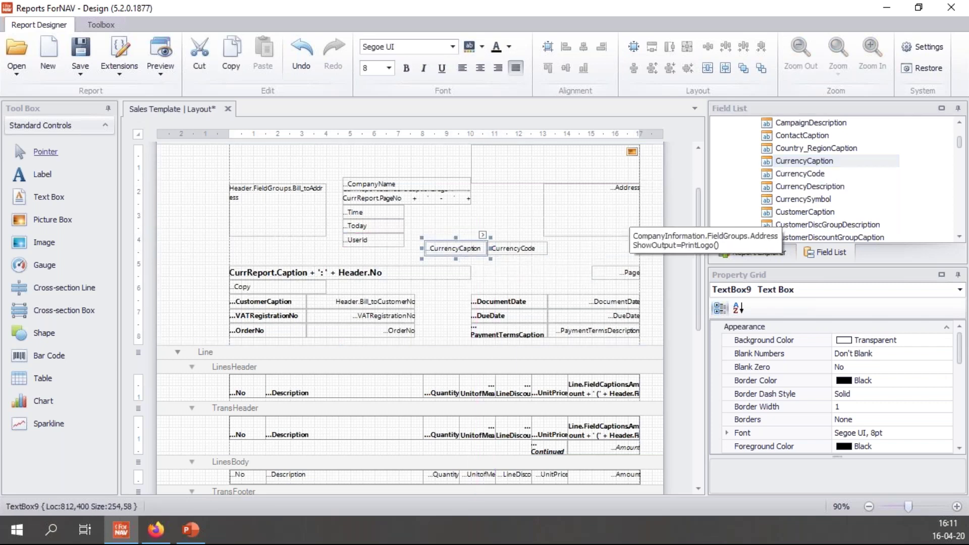
left_click(817, 186)
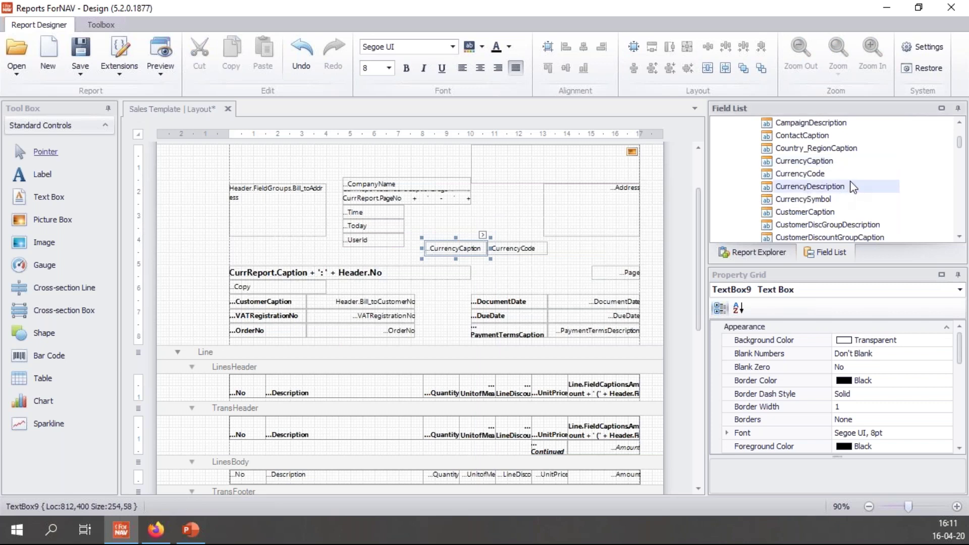
left_click_drag(857, 185, 518, 251)
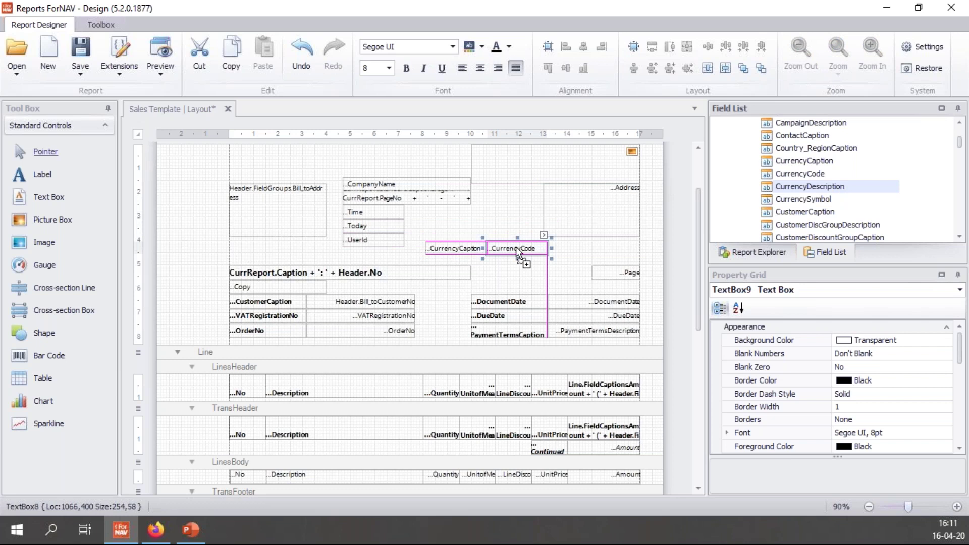
left_click_drag(515, 247, 516, 247)
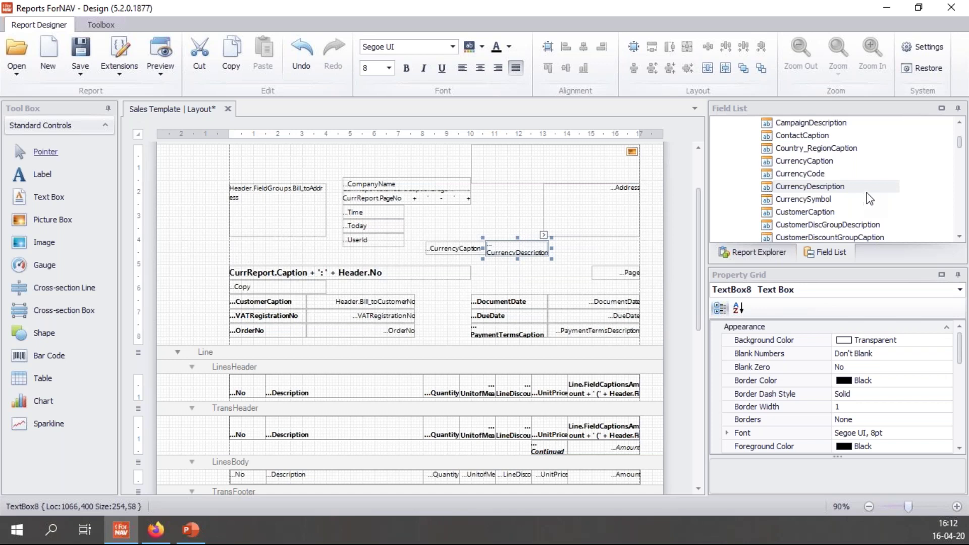
left_click_drag(831, 204, 581, 251)
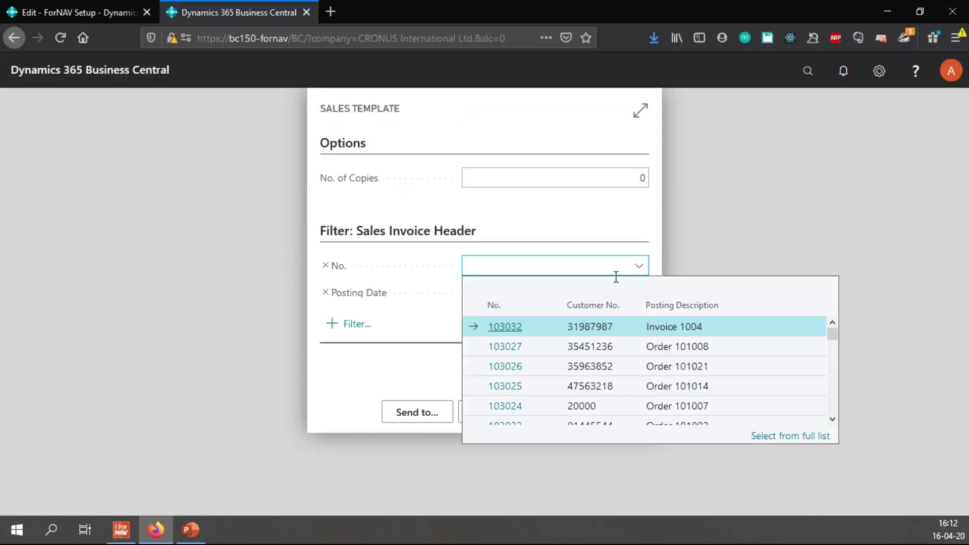
Step: Preview invoice 103023, check the 'Currency US dollar $' header line, then close it
left_click(532, 424)
left_click(562, 412)
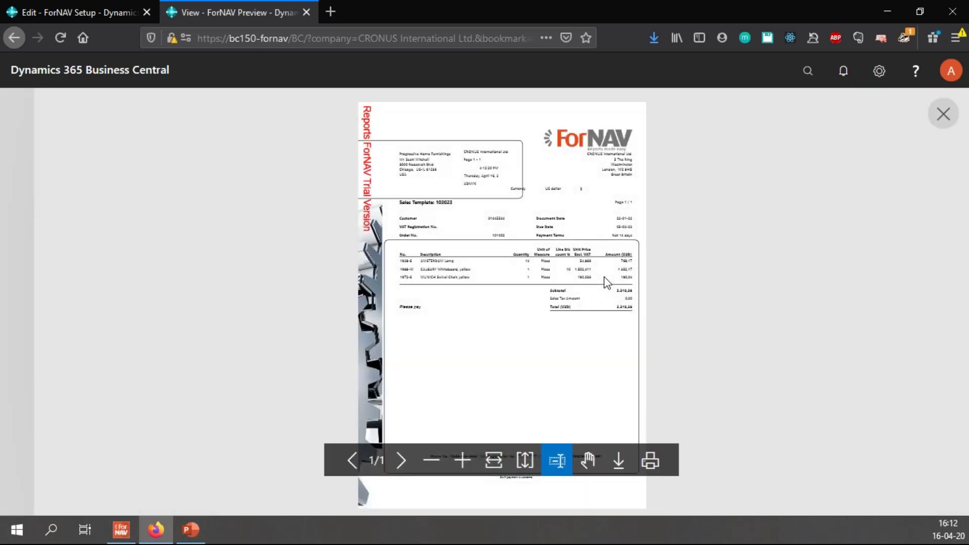
left_click(462, 460)
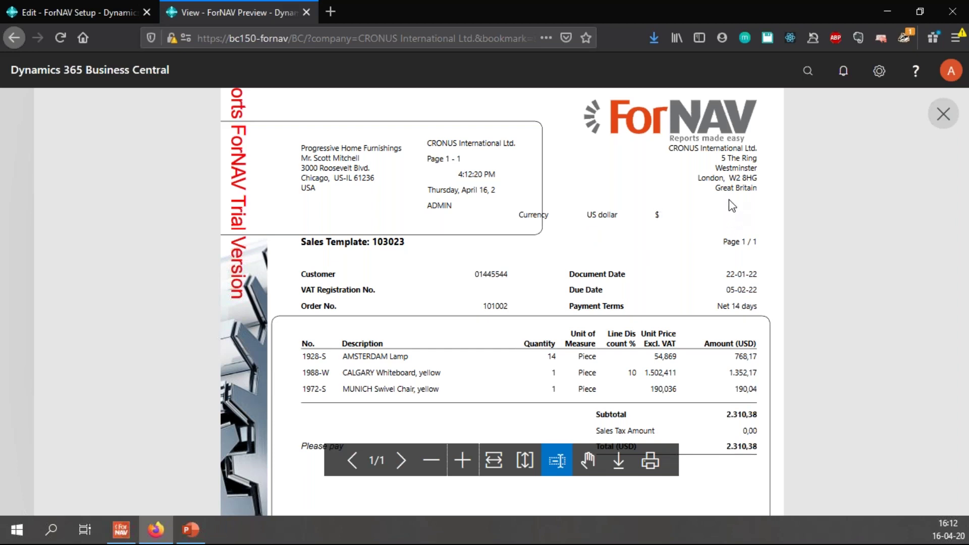
key("ctrl+w")
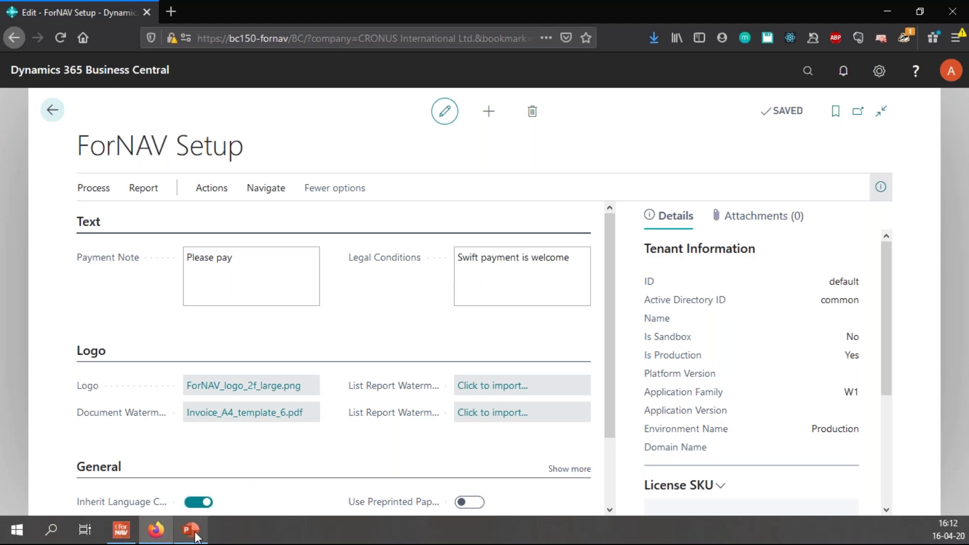
Step: Rerun the Sales Template from the designer and preview invoice 103027
left_click(121, 530)
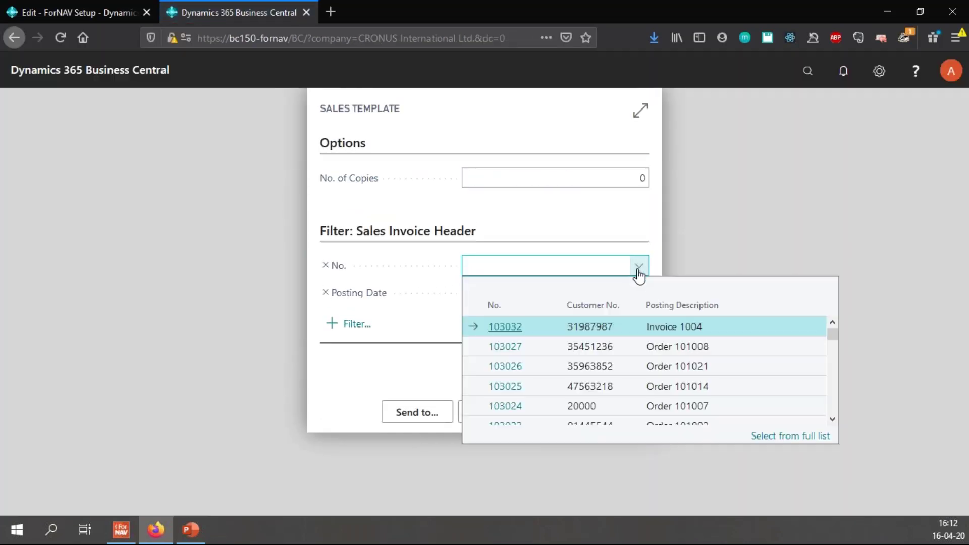
left_click(544, 348)
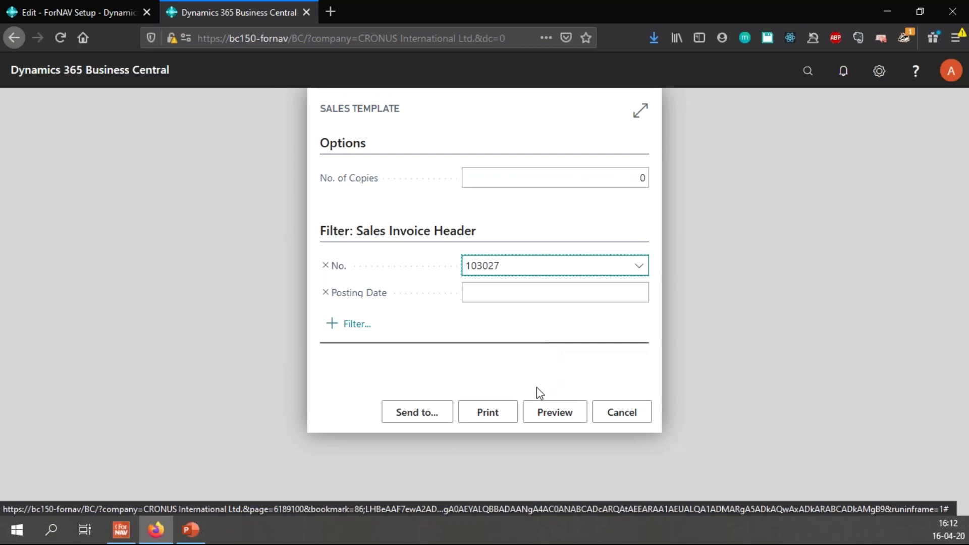
left_click(553, 416)
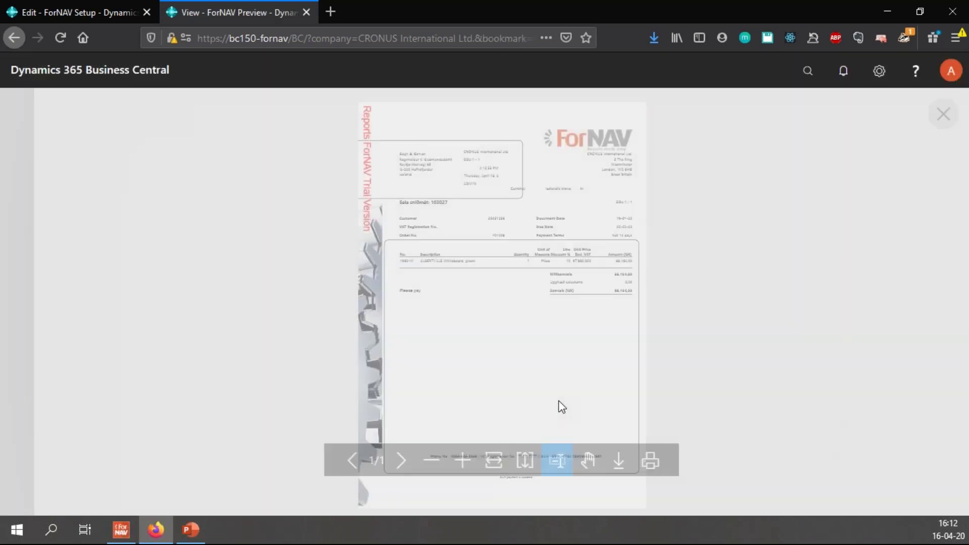
Step: Inspect invoice 103027's Icelandic header, with Sala sniðmát and krona kr, then close the preview
left_click(462, 460)
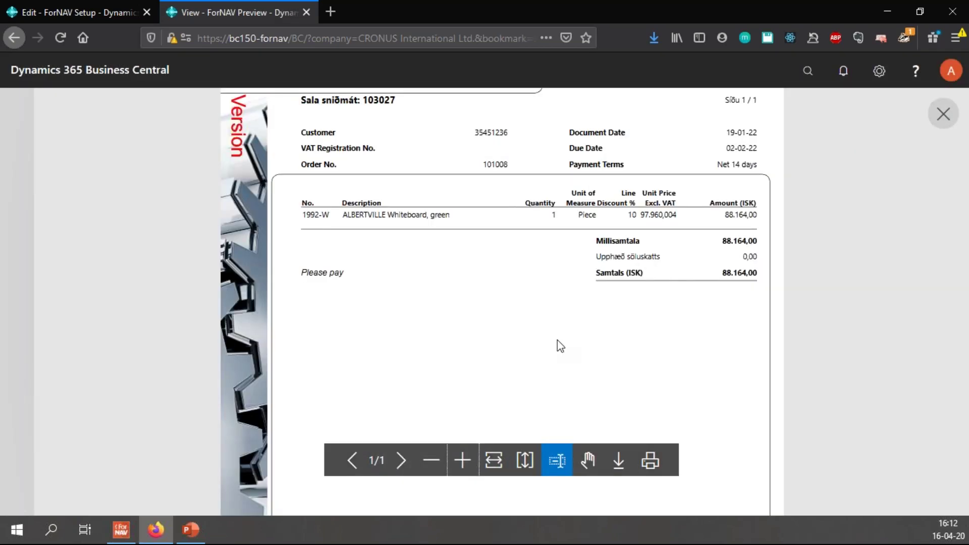
scroll(556, 343, "up", 3)
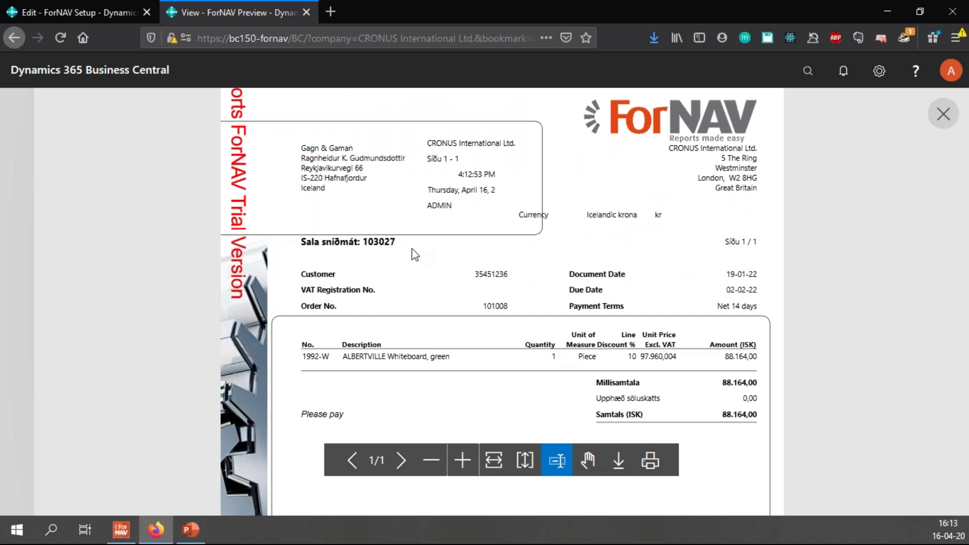
left_click_drag(302, 243, 358, 243)
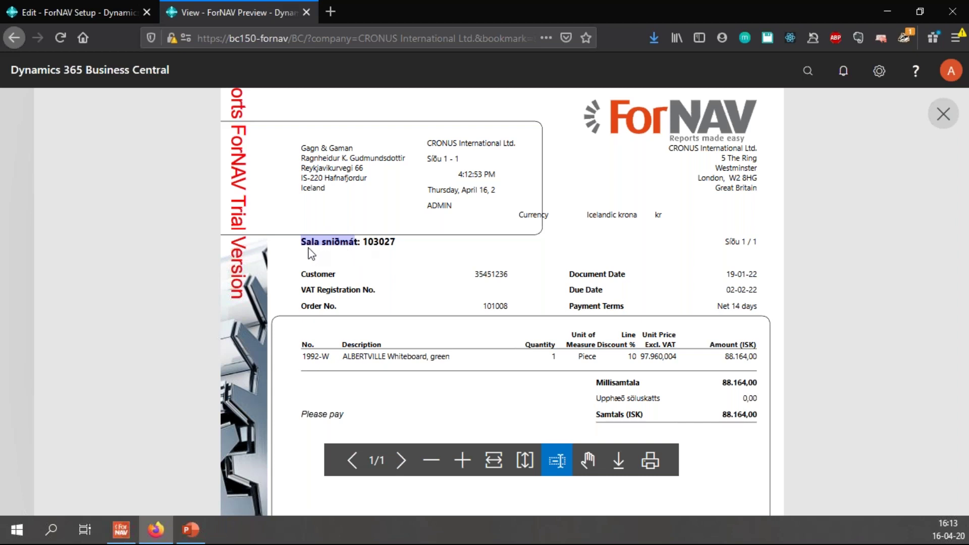
left_click(430, 161)
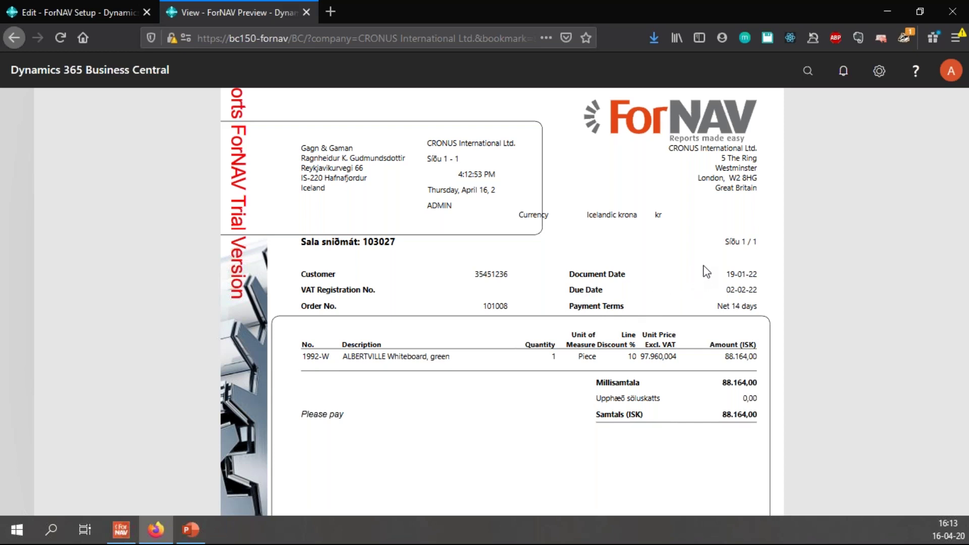
key("ctrl+w")
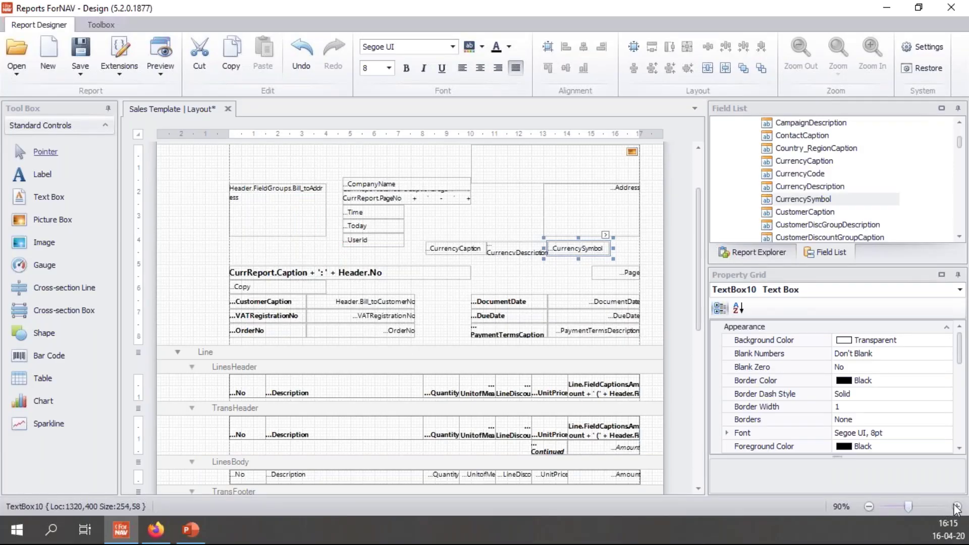
Step: Begin editing the Format String property of the header's Today date box
left_click(388, 225)
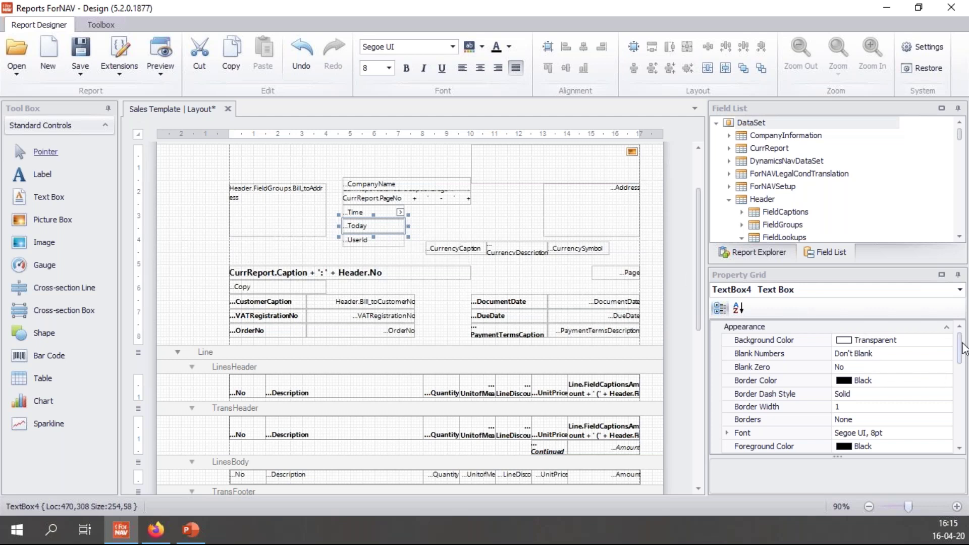
scroll(963, 348, "down", 5)
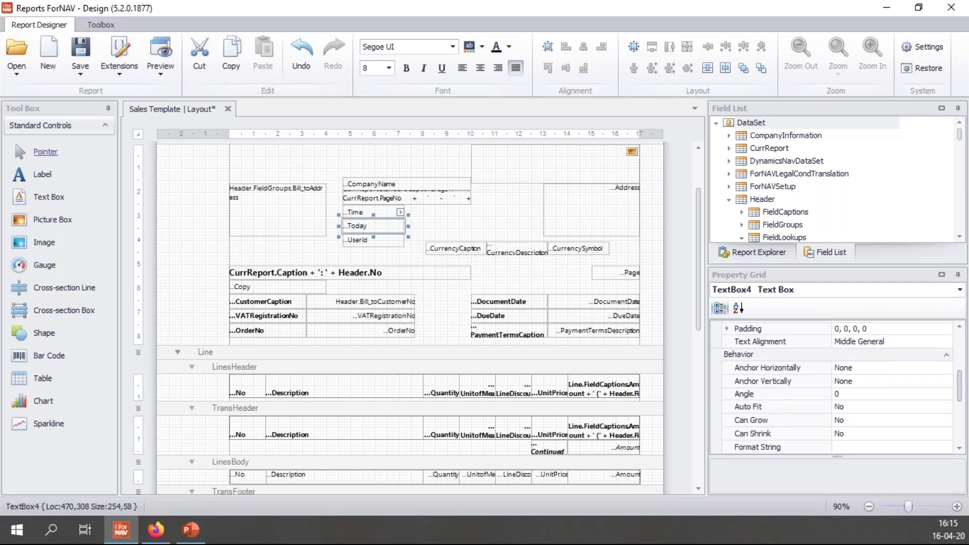
scroll(837, 387, "down", 2)
left_click(933, 398)
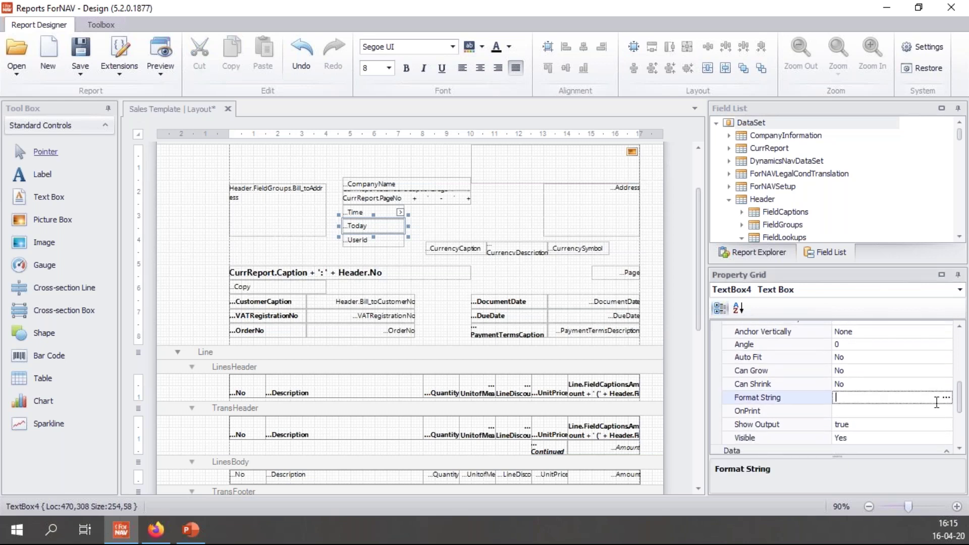
left_click(946, 398)
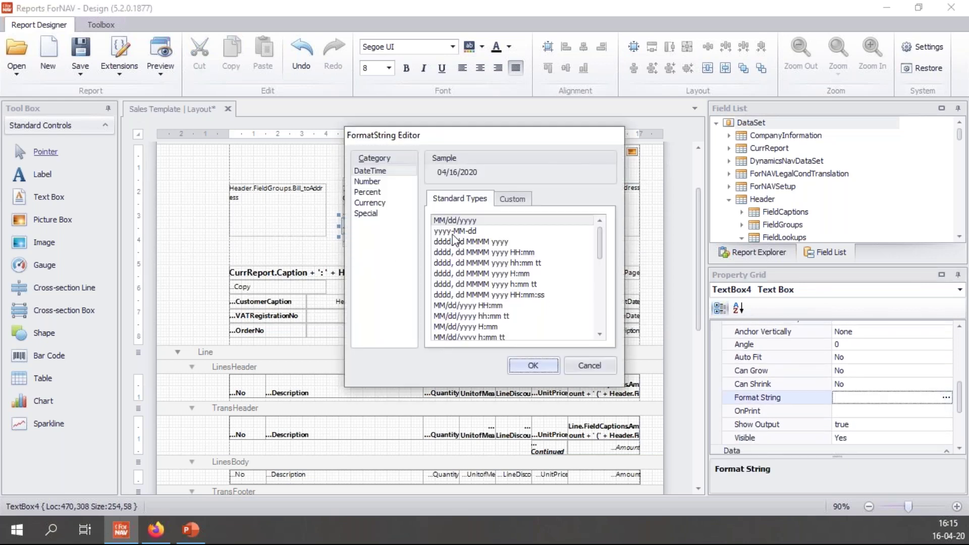
scroll(526, 333, "down", 1)
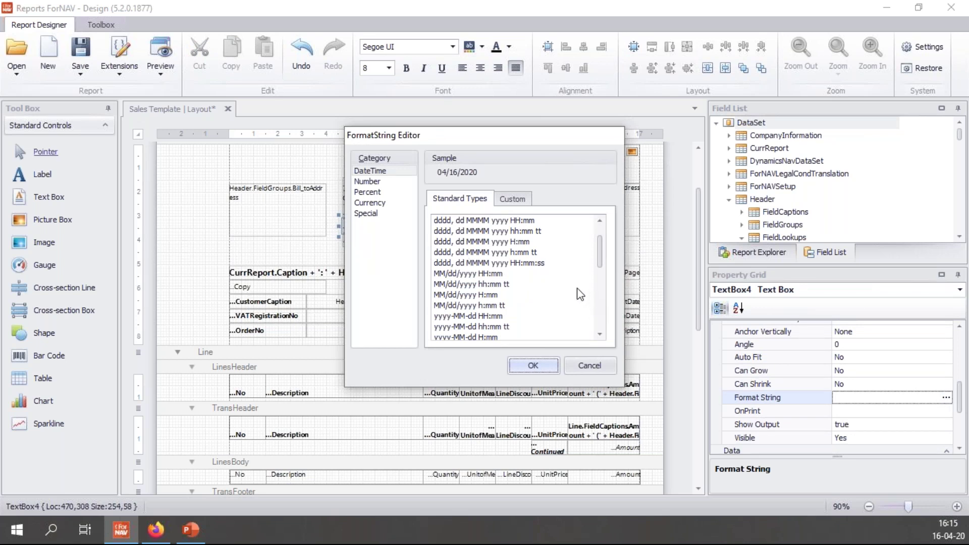
scroll(581, 294, "down", 3)
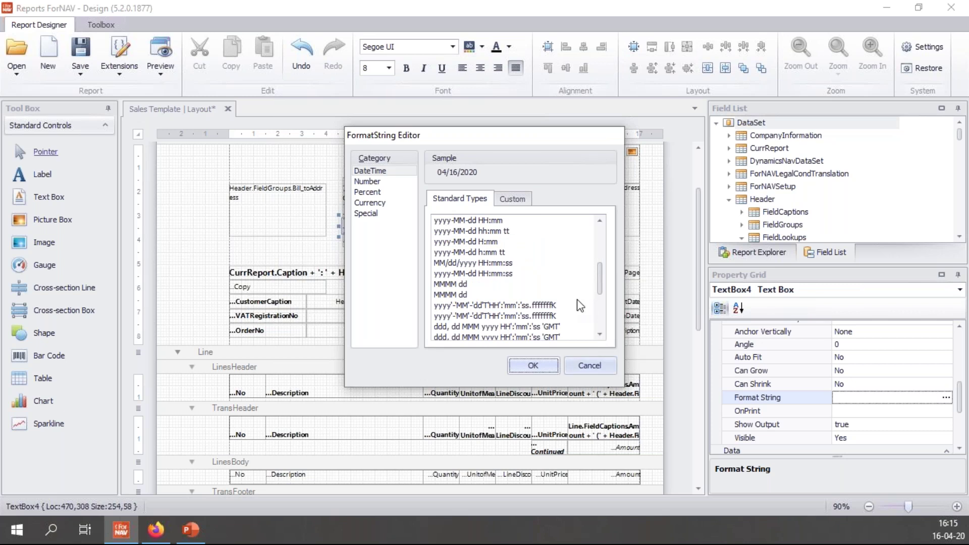
left_click(589, 366)
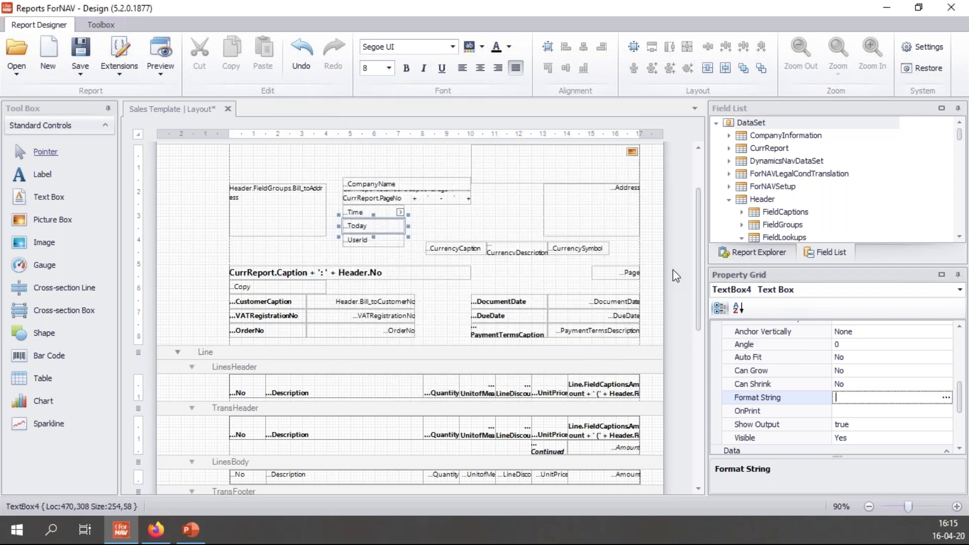